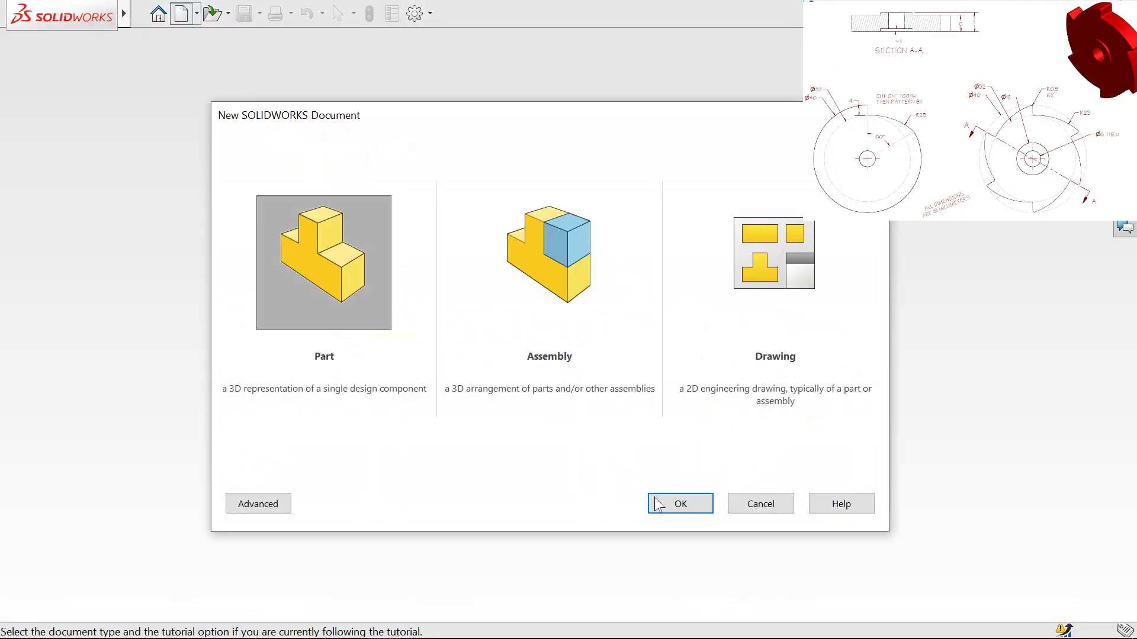
# Create a new Part document from the New SOLIDWORKS Document dialog.
pyautogui.click(662, 502)
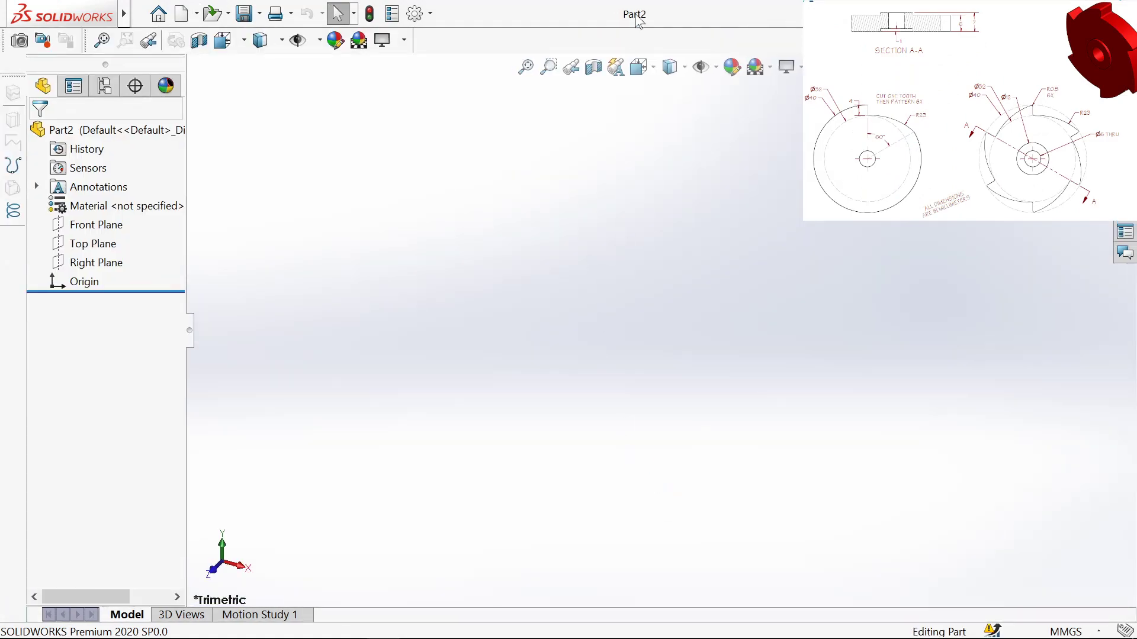
# Turn on the CommandManager tabs and start a sketch on the Front Plane.
pyautogui.rightClick(643, 30)
pyautogui.click(689, 43)
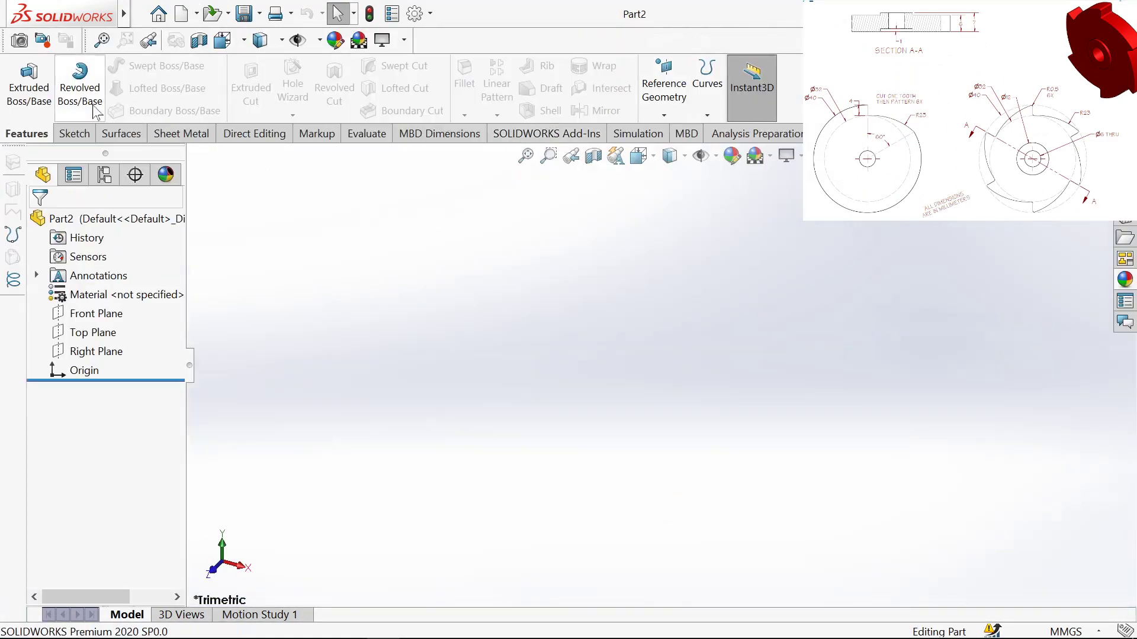
pyautogui.click(74, 133)
pyautogui.click(21, 74)
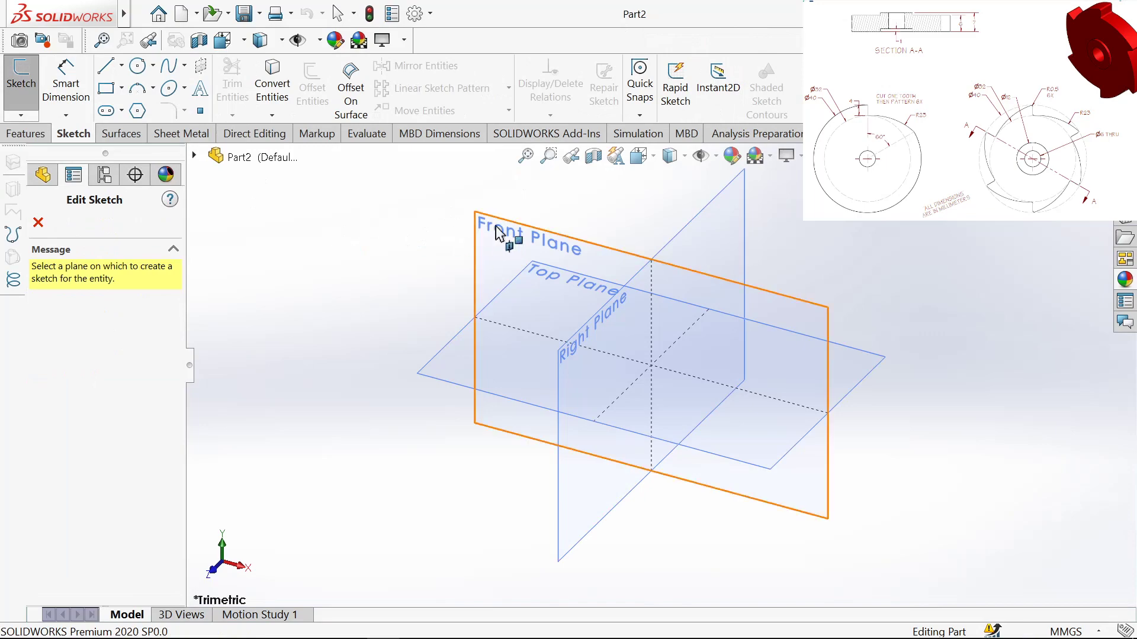
pyautogui.click(495, 225)
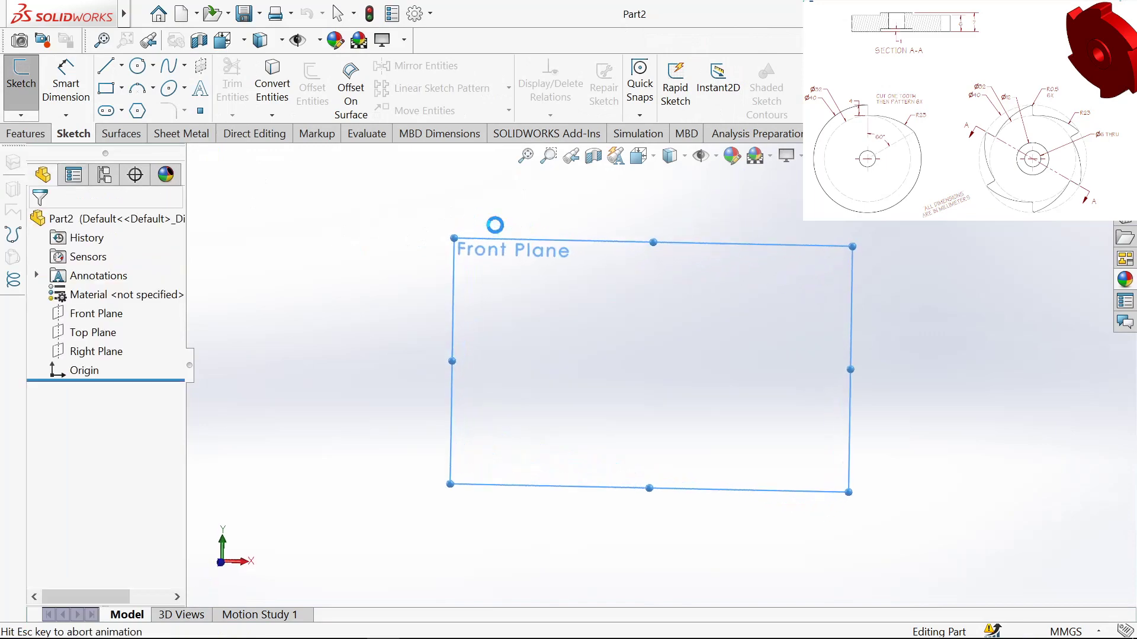
# Draw two concentric circles centred on the origin, one larger and one smaller.
pyautogui.click(139, 66)
pyautogui.click(661, 365)
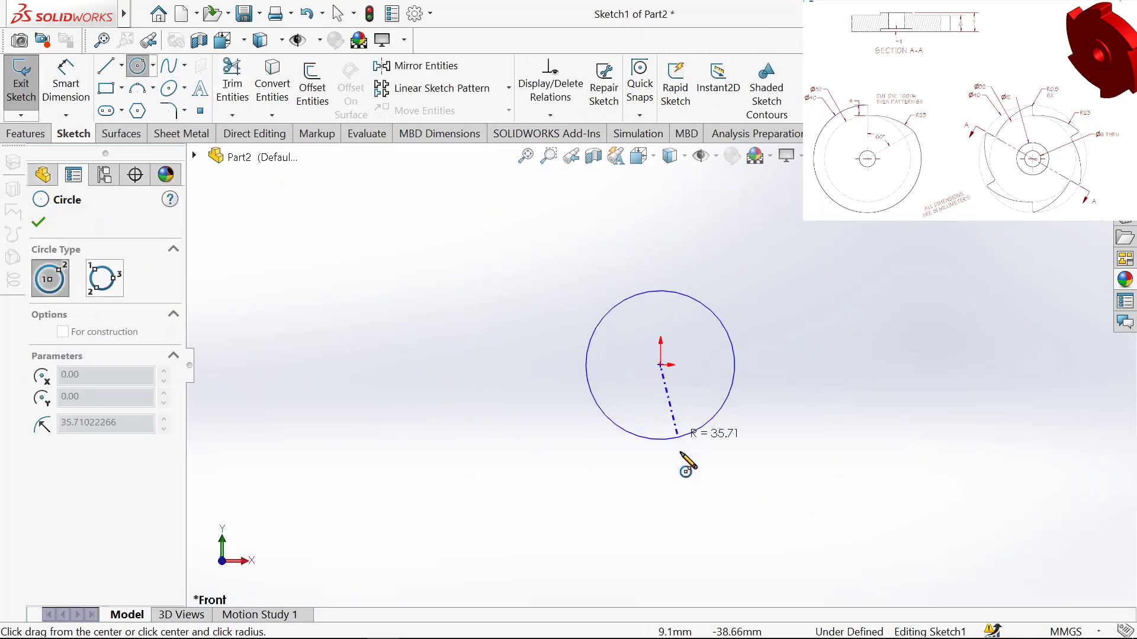
pyautogui.click(682, 465)
pyautogui.click(661, 365)
pyautogui.click(679, 426)
pyautogui.click(39, 223)
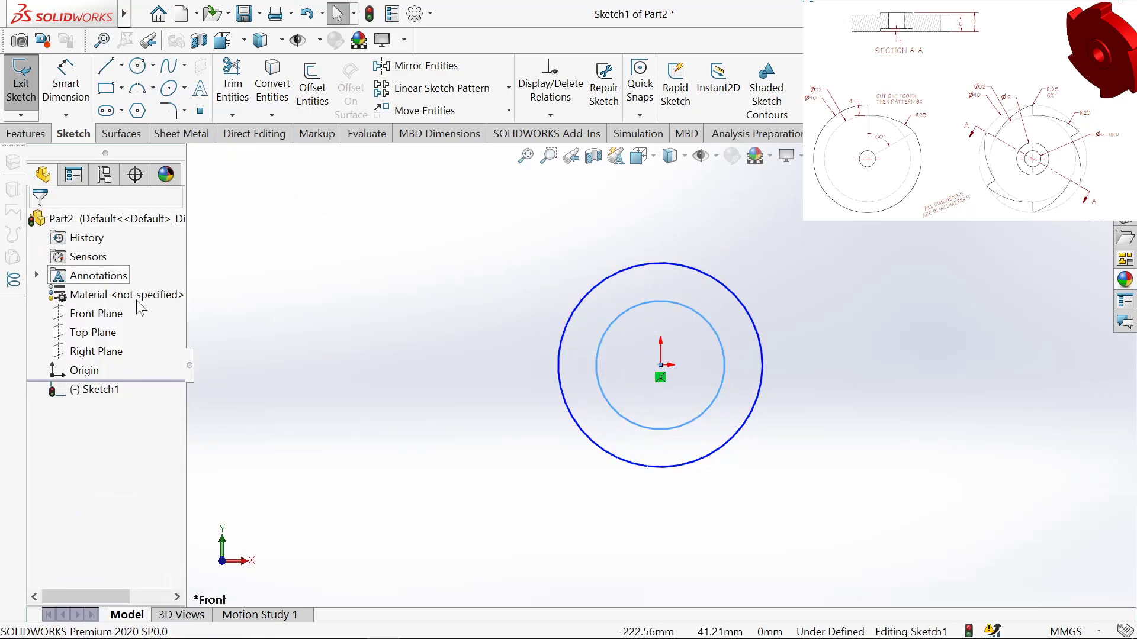
# Convert the inner circle to construction geometry.
pyautogui.click(634, 305)
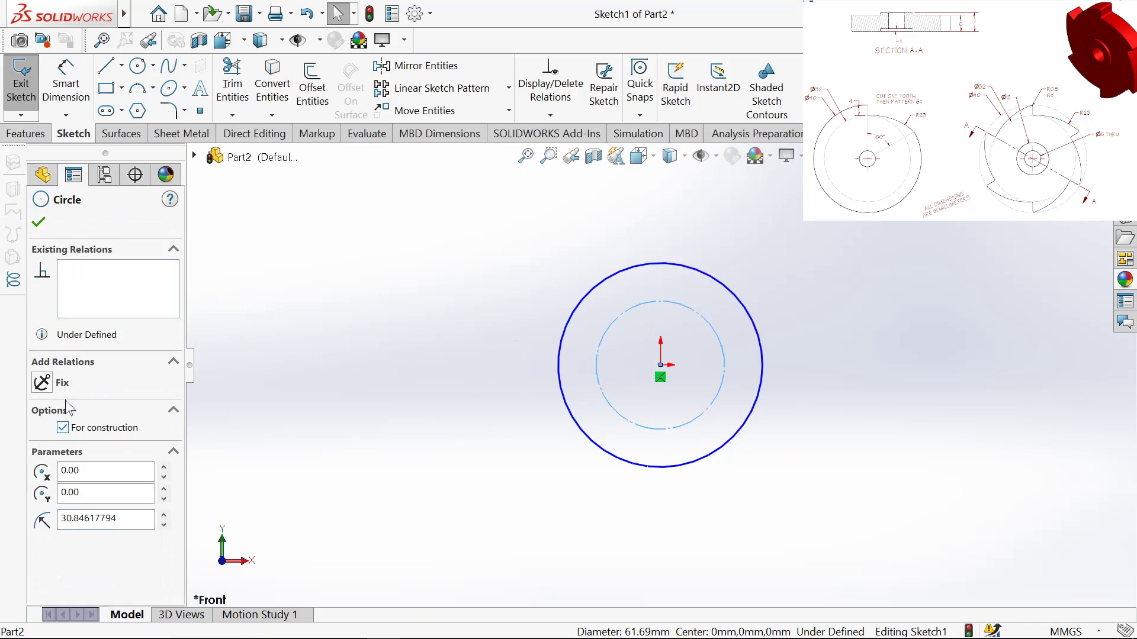
pyautogui.click(39, 223)
pyautogui.scroll(-3, 734, 361)
pyautogui.scroll(2, 729, 367)
pyautogui.click(122, 66)
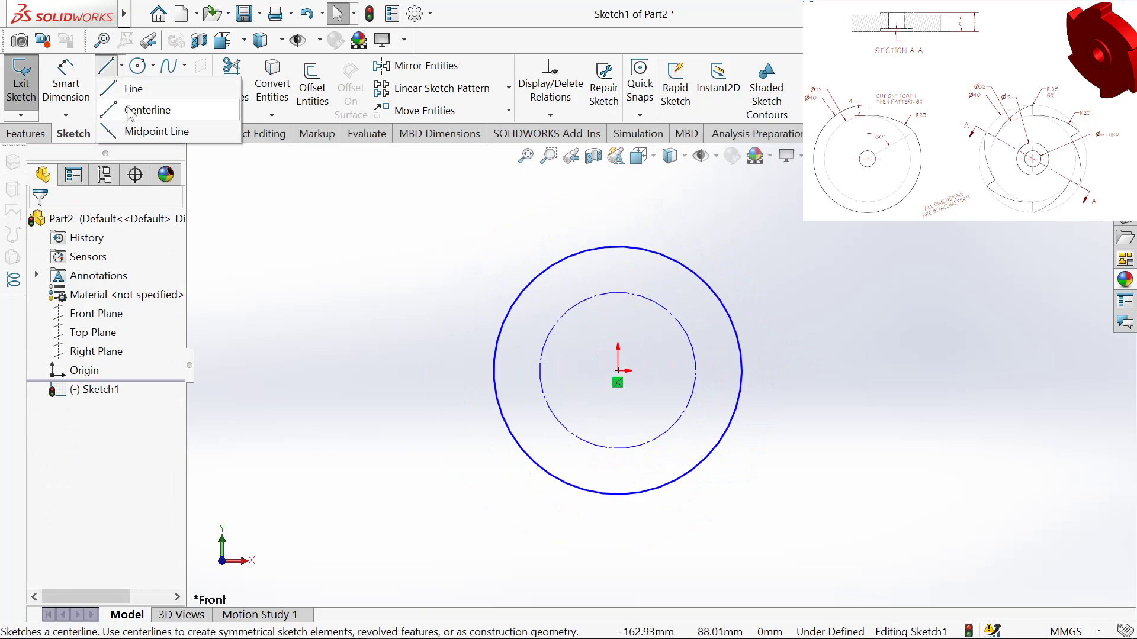
# Draw a vertical centerline through the circles and a diagonal centerline from the origin.
pyautogui.click(145, 107)
pyautogui.click(617, 178)
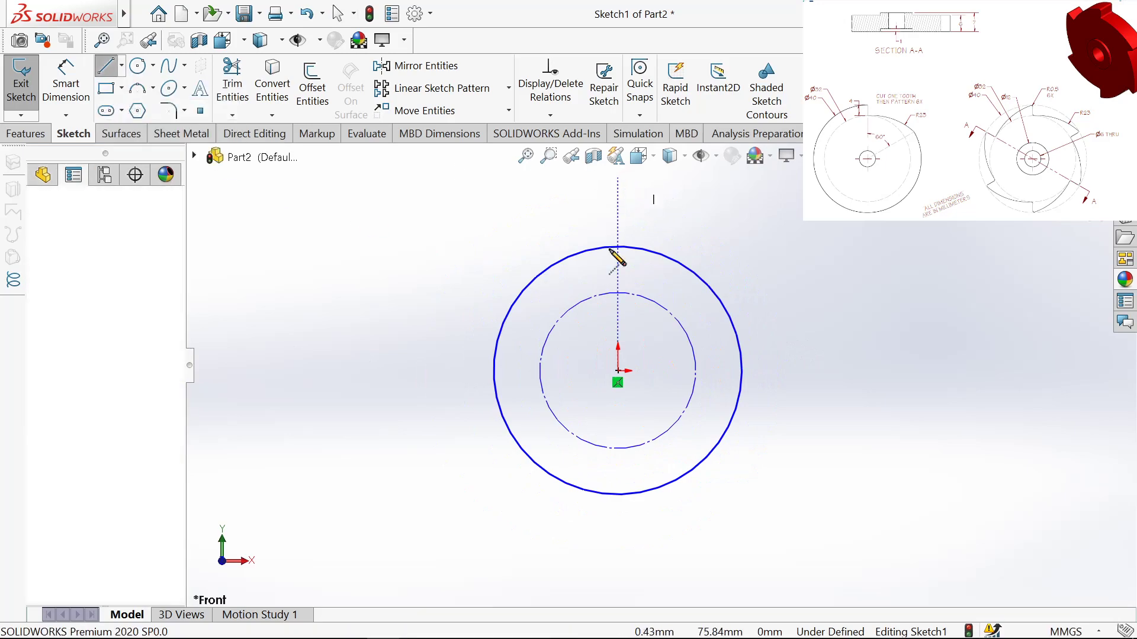
pyautogui.click(617, 531)
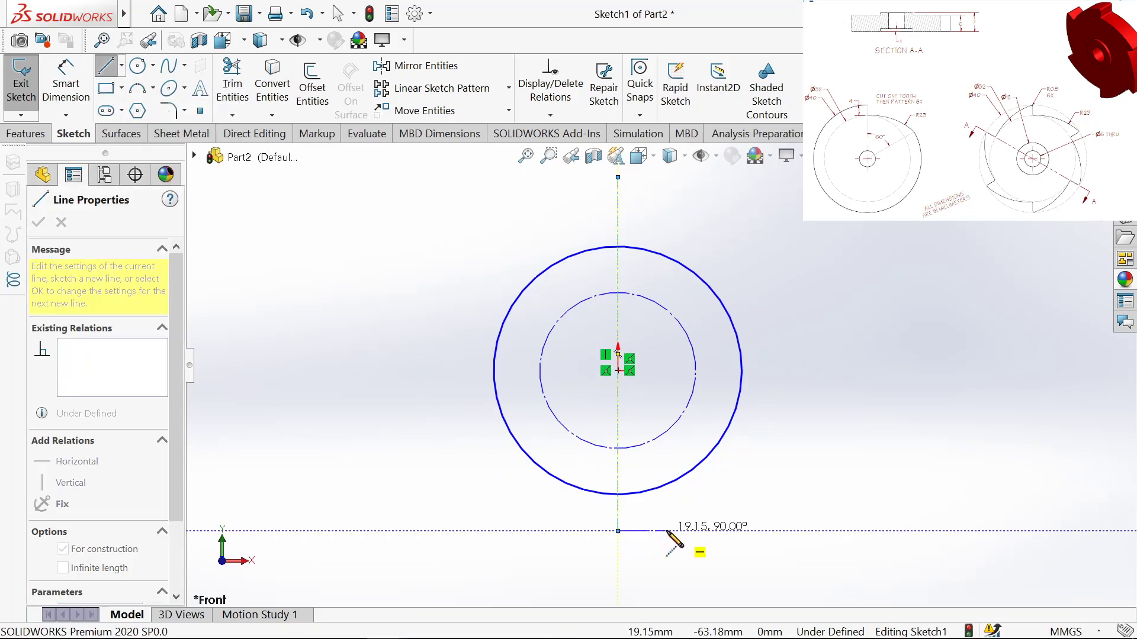
pyautogui.press('Escape')
pyautogui.click(121, 65)
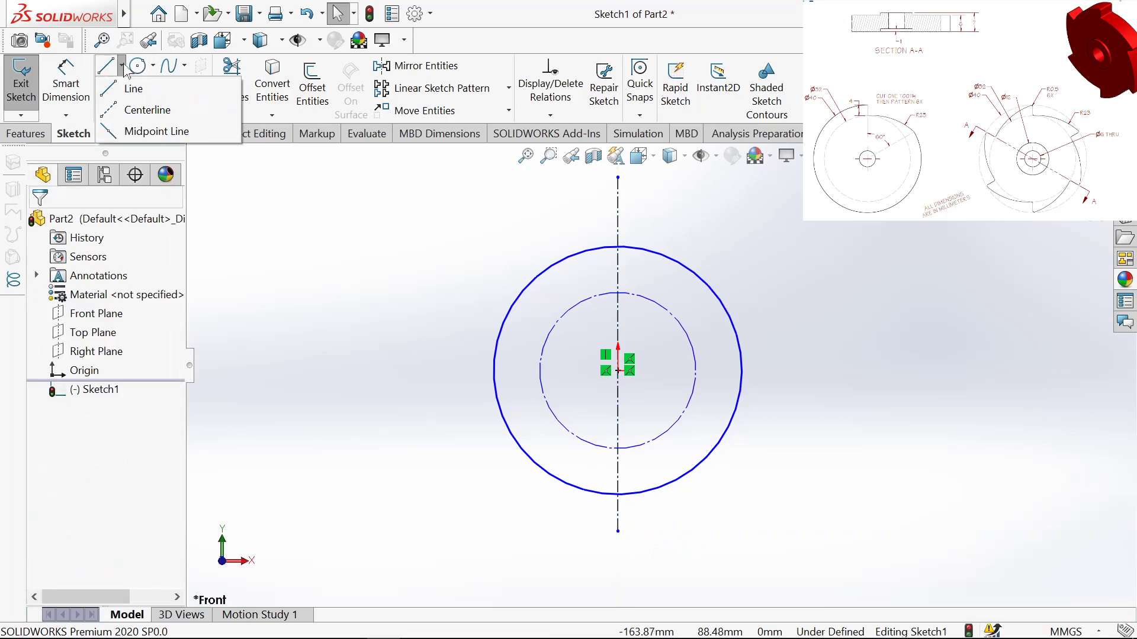
pyautogui.click(128, 110)
pyautogui.click(618, 371)
pyautogui.click(818, 223)
pyautogui.press('Escape')
# Dimension the outer circle to Ø40 and the inner construction circle to Ø32.
pyautogui.click(66, 83)
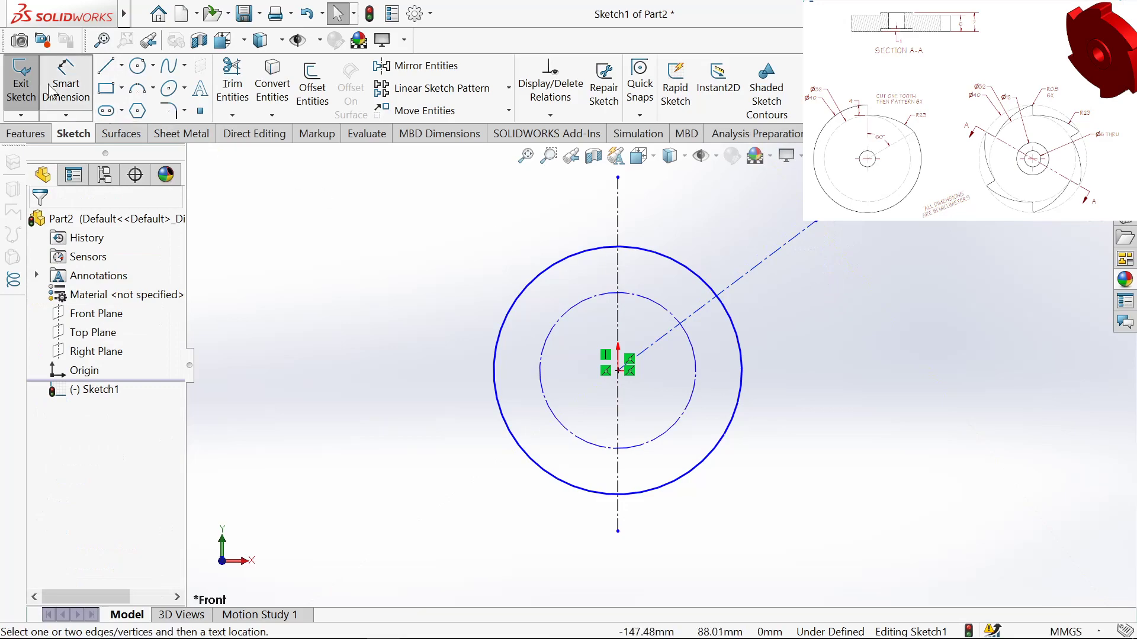
pyautogui.click(493, 327)
pyautogui.click(438, 362)
pyautogui.click(431, 364)
pyautogui.write('40')
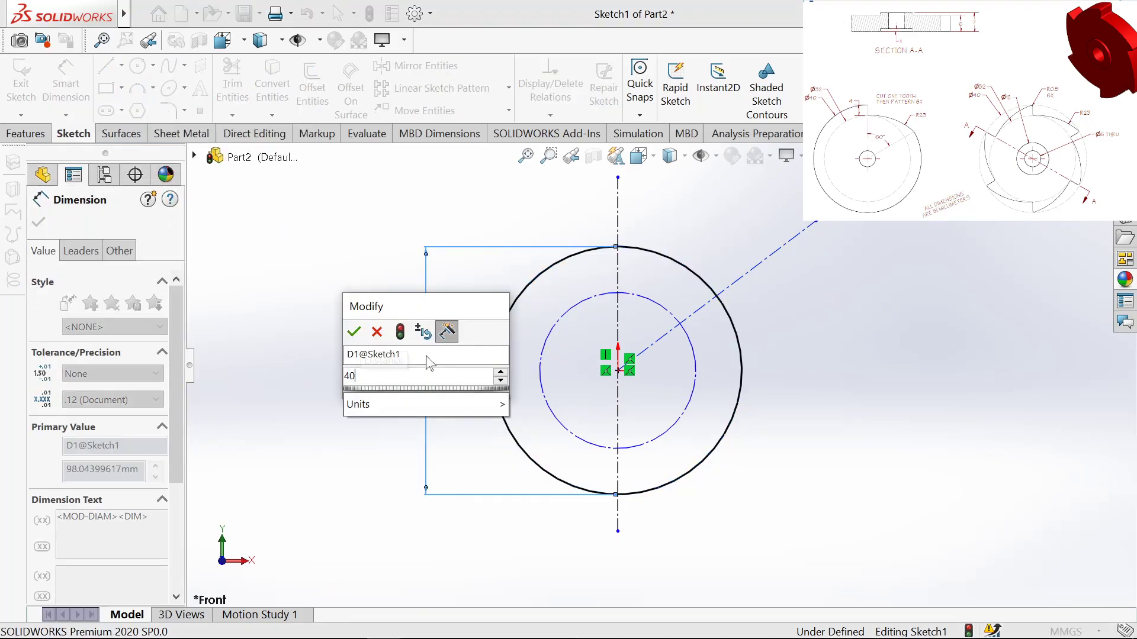
pyautogui.click(354, 332)
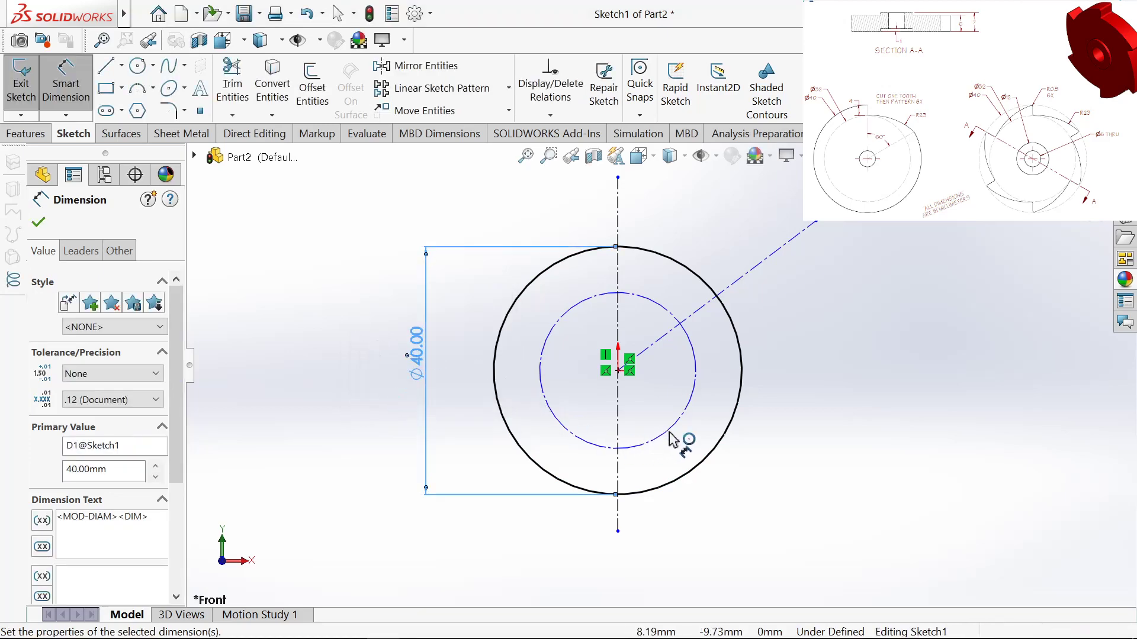
pyautogui.click(692, 390)
pyautogui.click(834, 395)
pyautogui.write('32')
pyautogui.click(760, 363)
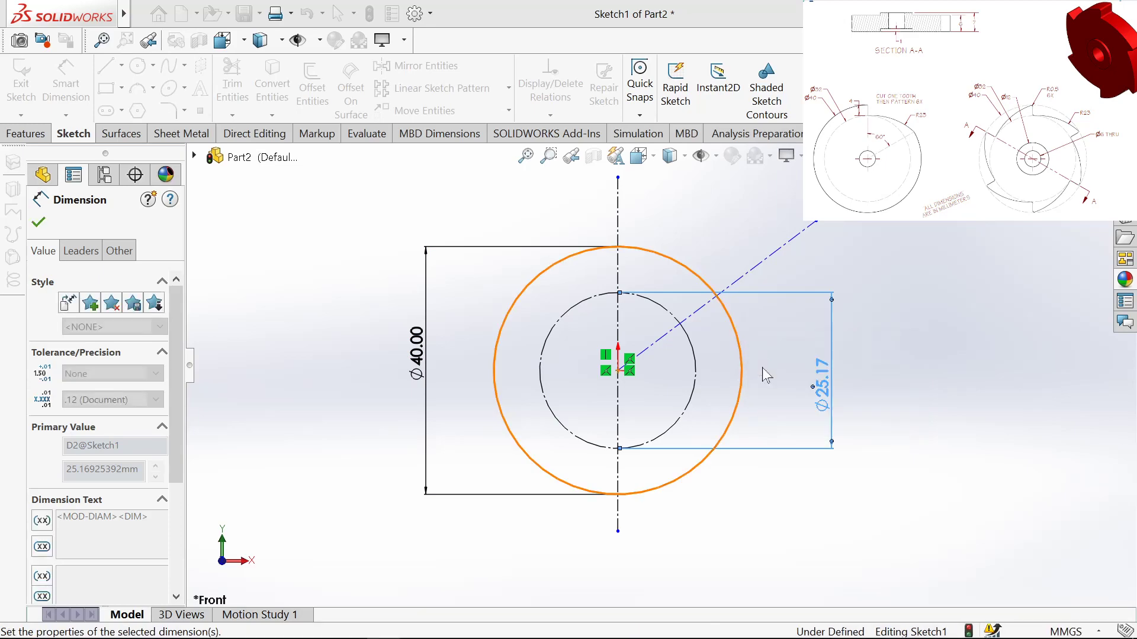
# Set a 60° angle between the diagonal and vertical centerlines.
pyautogui.scroll(-1, 771, 340)
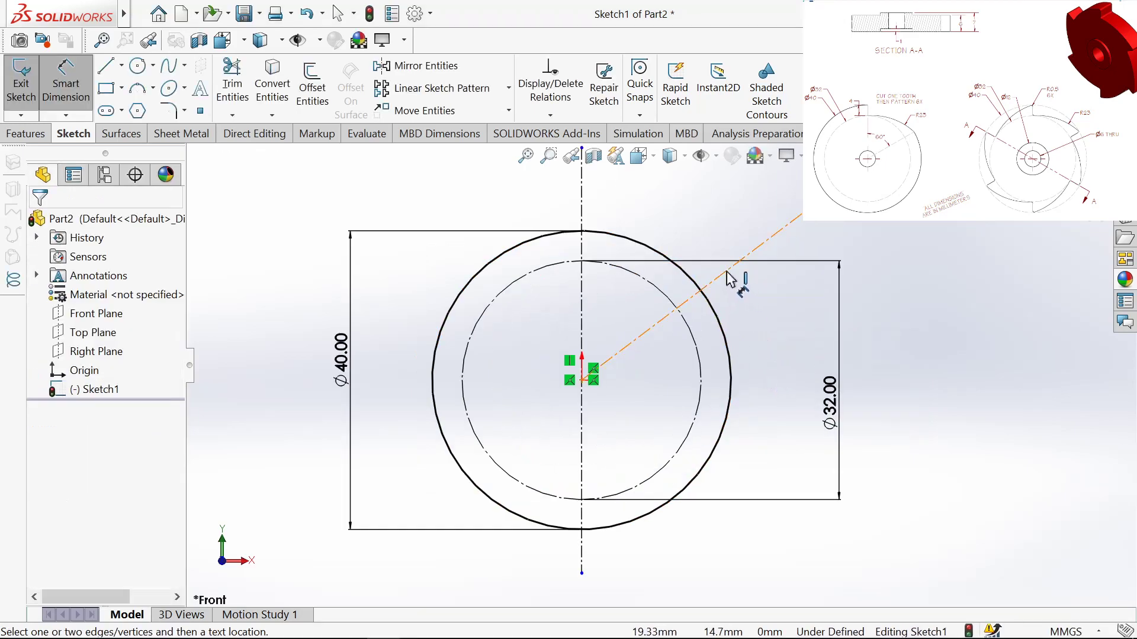
pyautogui.click(727, 274)
pyautogui.click(583, 195)
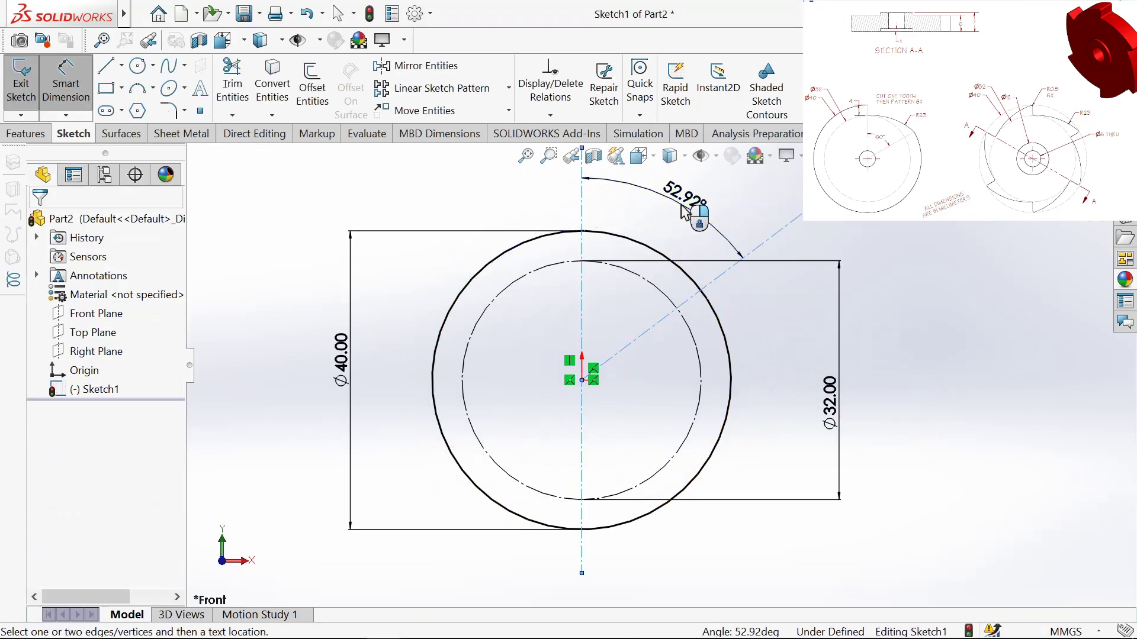
pyautogui.click(613, 184)
pyautogui.write('60')
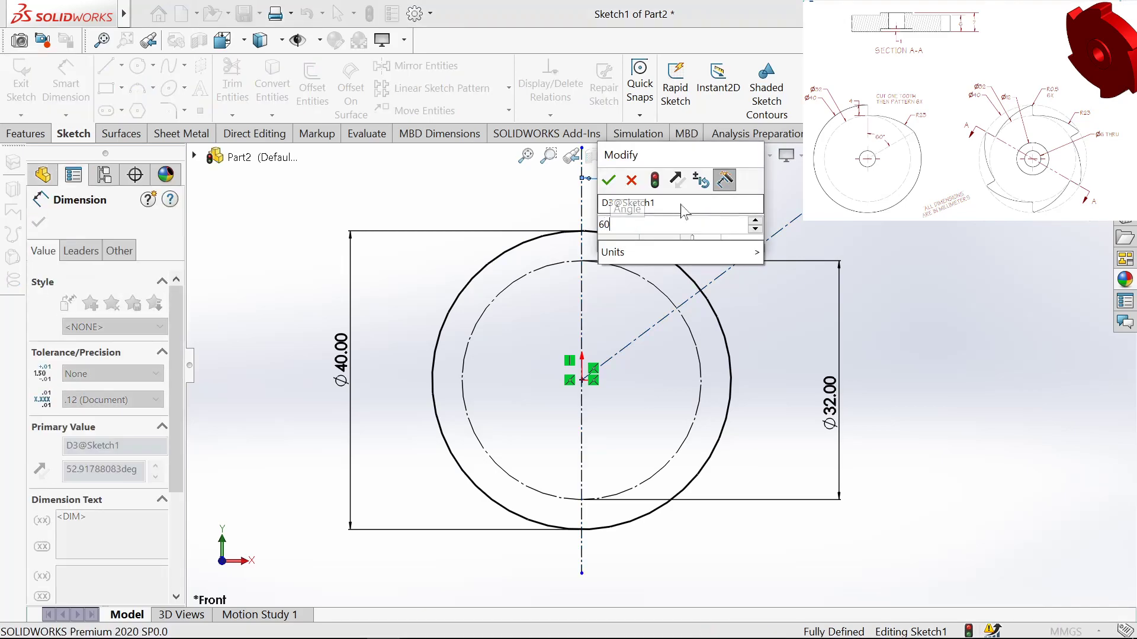
pyautogui.click(610, 181)
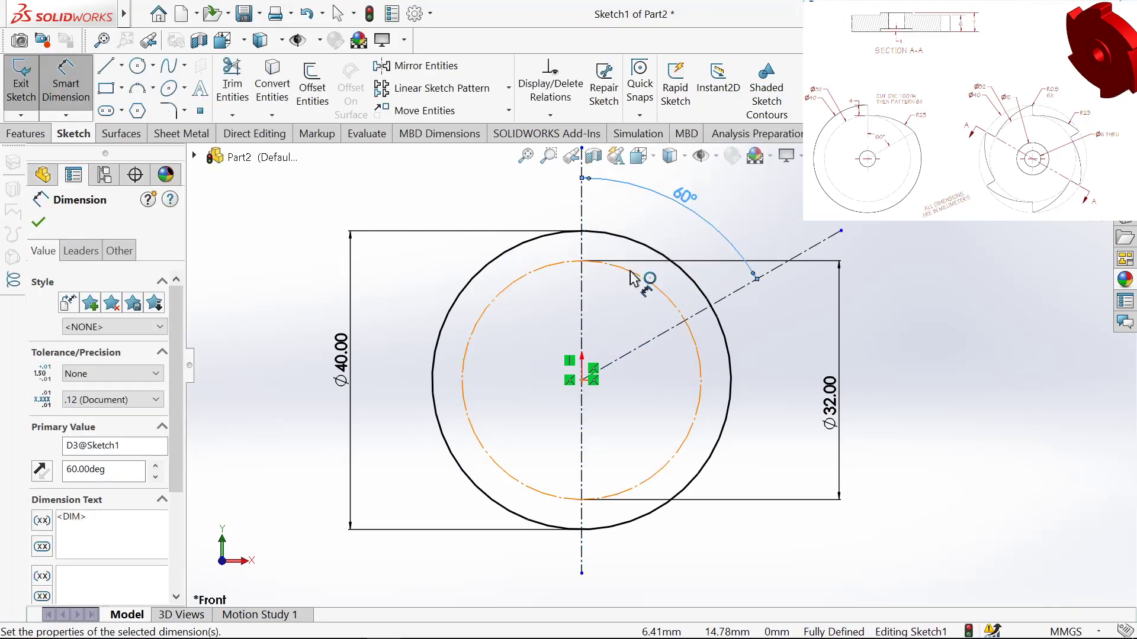
pyautogui.scroll(2, 652, 272)
pyautogui.click(39, 225)
pyautogui.scroll(-2, 619, 403)
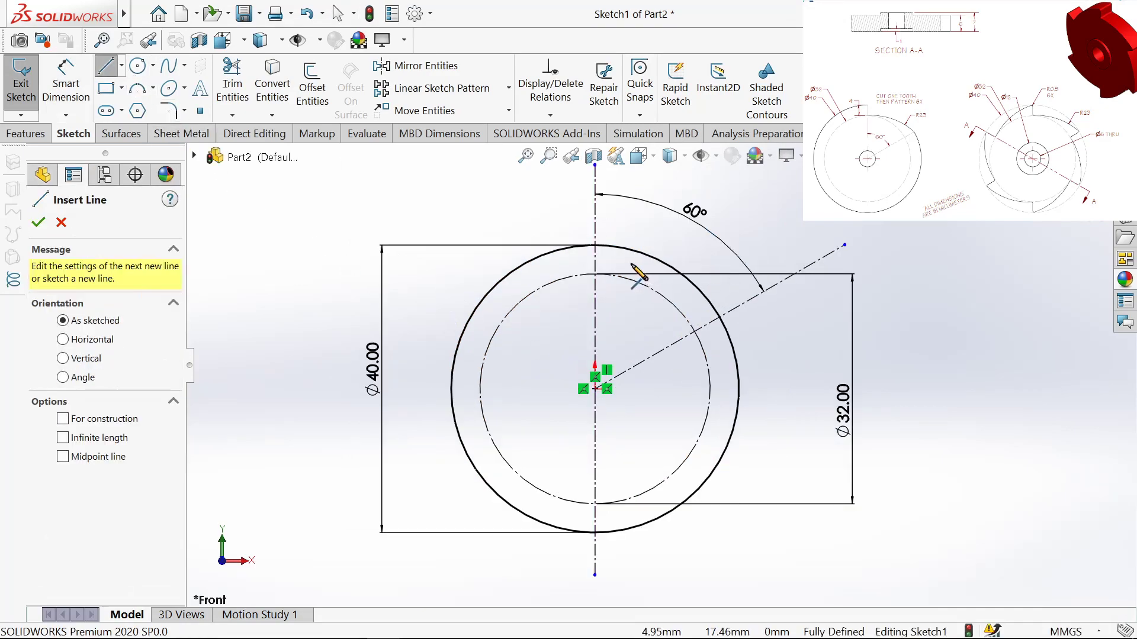
# Draw a short vertical line from the outer circle's top to the inner circle.
pyautogui.scroll(-2, 595, 237)
pyautogui.click(582, 249)
pyautogui.click(582, 290)
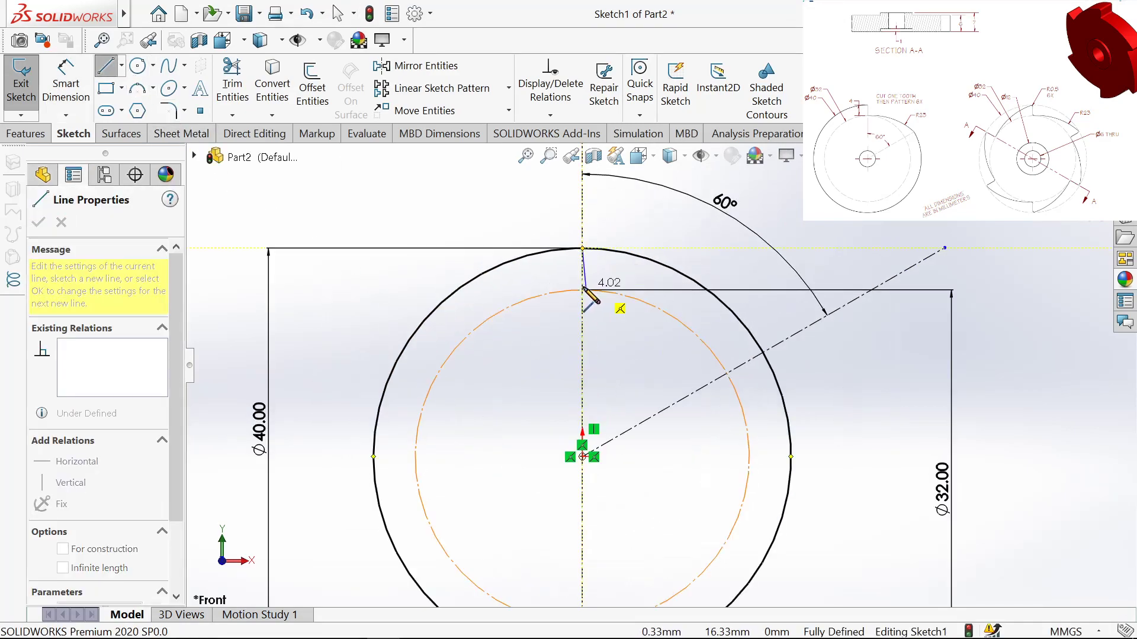
pyautogui.press('Escape')
pyautogui.press('Escape')
pyautogui.scroll(2, 637, 350)
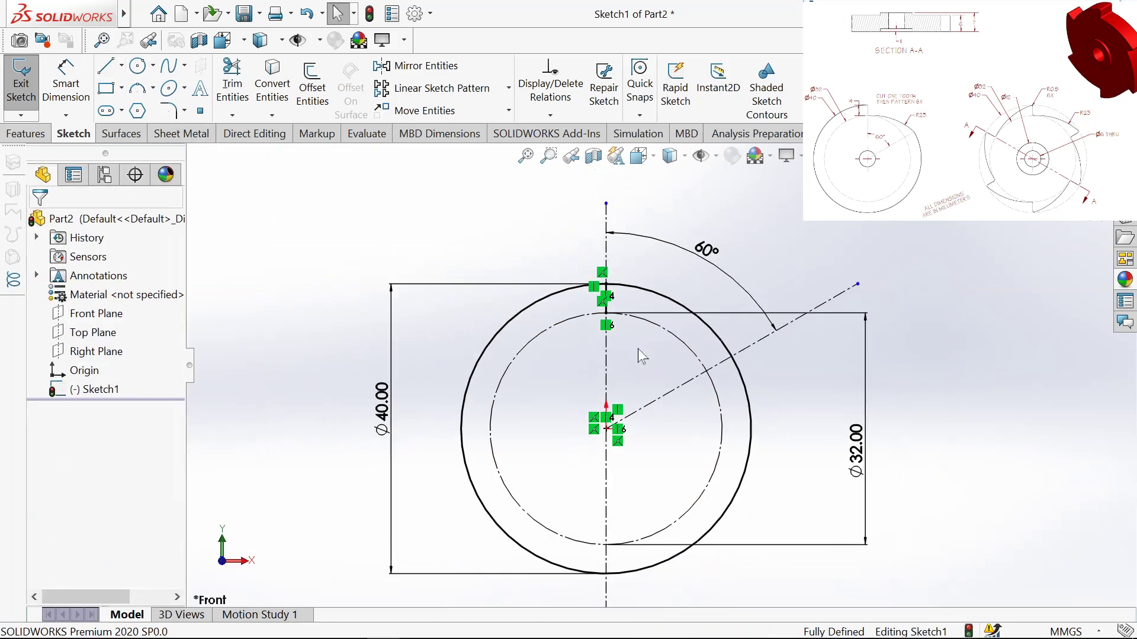
# Draw a three-point tooth arc from the inner circle's top to the diagonal's outer end.
pyautogui.click(138, 93)
pyautogui.scroll(-3, 613, 320)
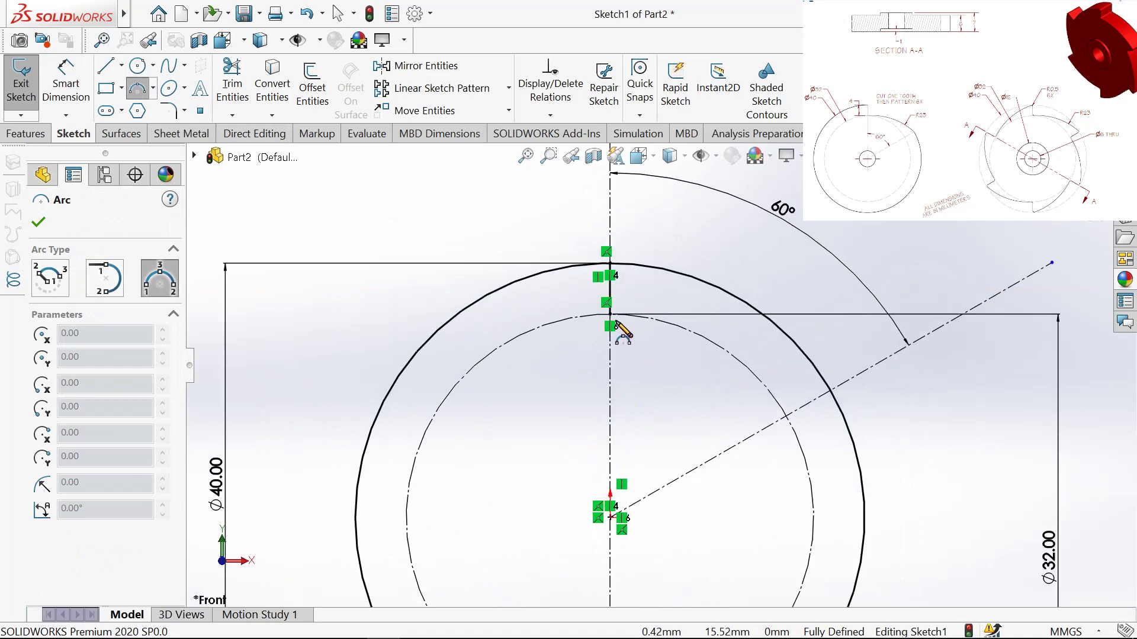
pyautogui.click(610, 314)
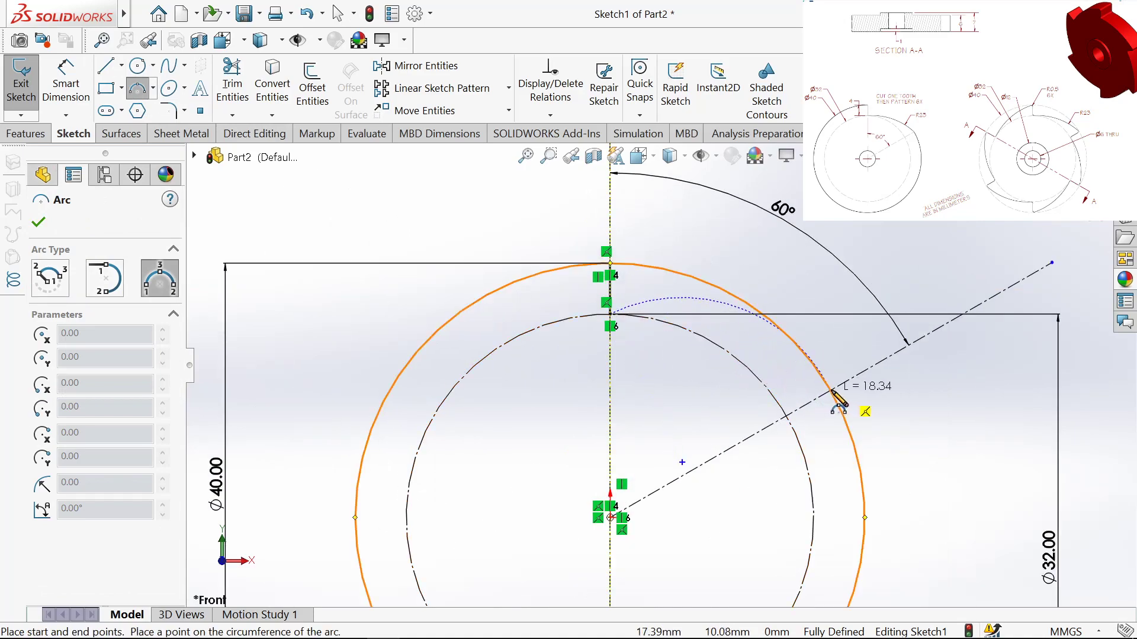
pyautogui.click(833, 391)
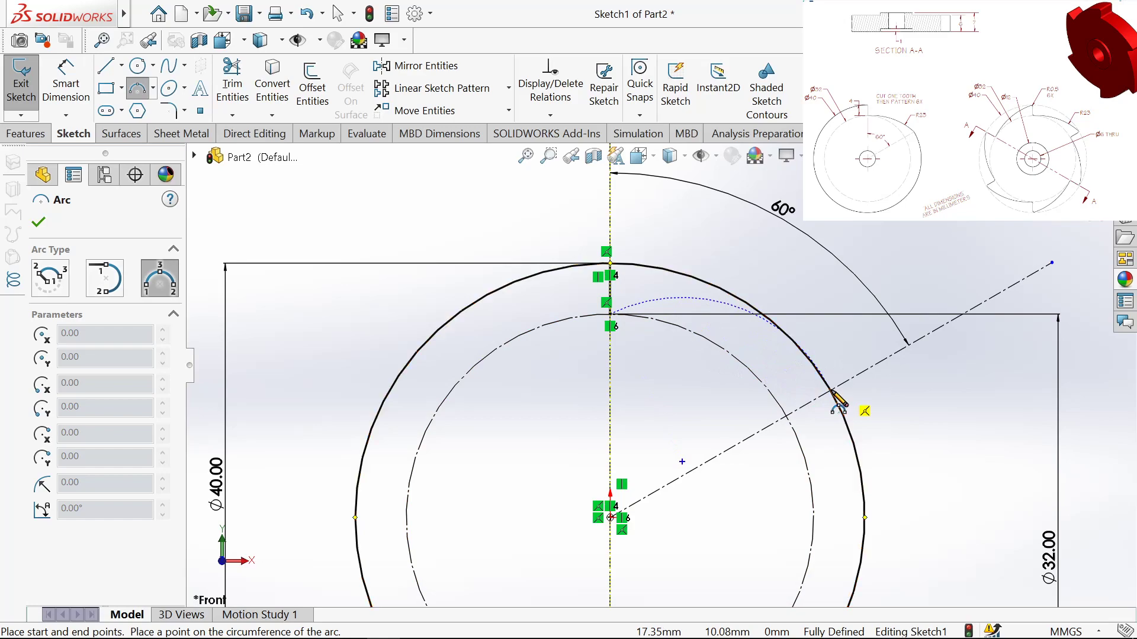
pyautogui.click(764, 349)
pyautogui.scroll(2, 757, 386)
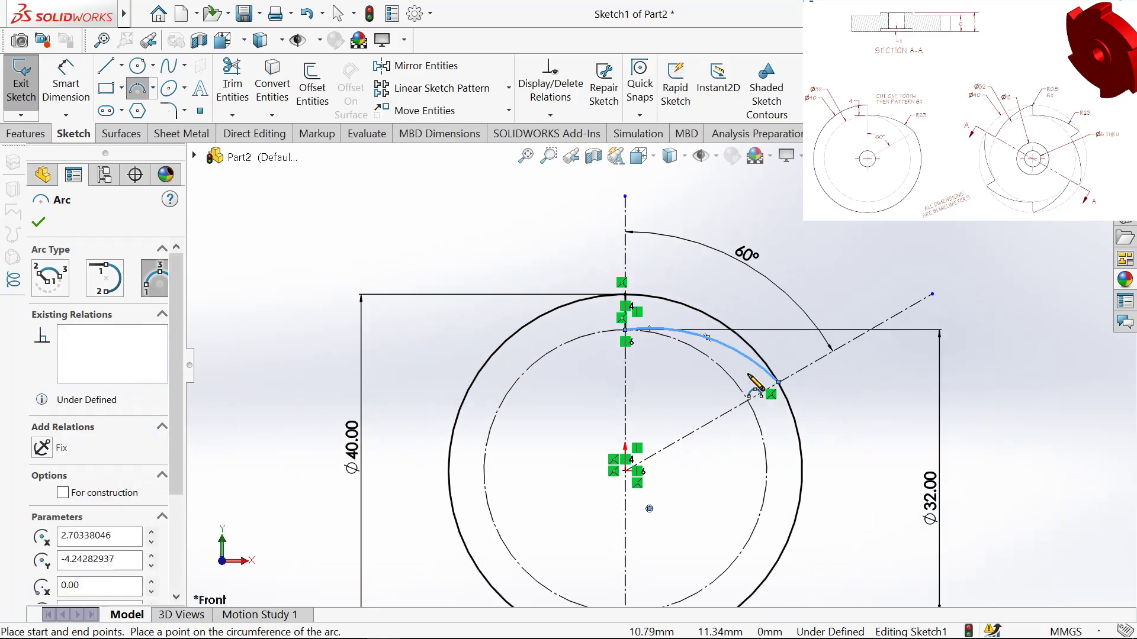
pyautogui.click(36, 221)
# Give the tooth arc an R23 radius dimension.
pyautogui.click(65, 83)
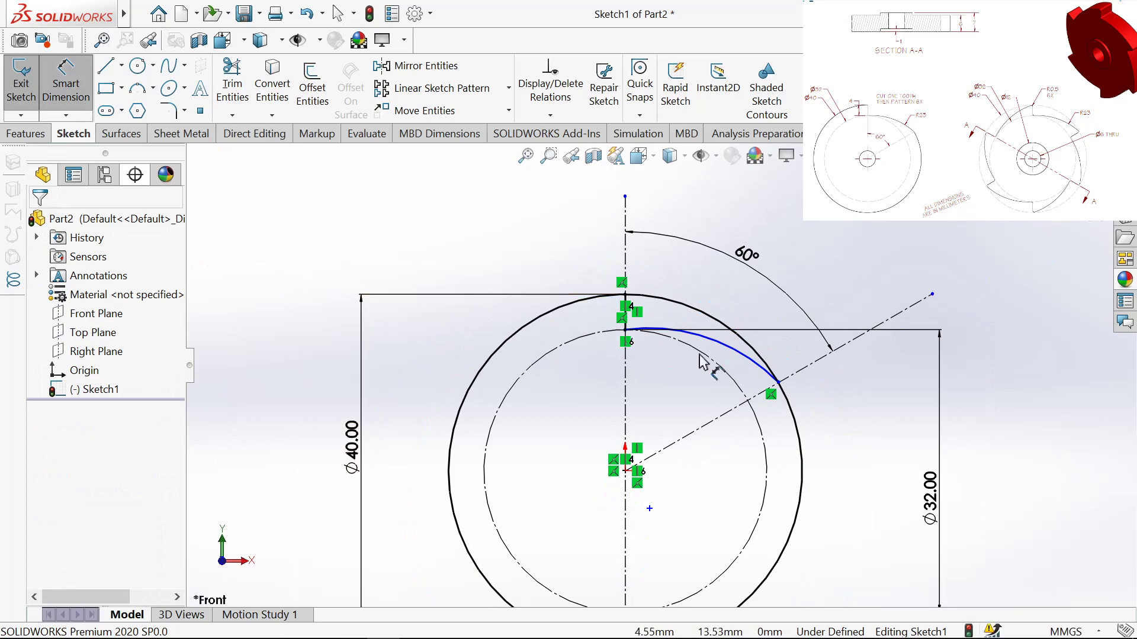
pyautogui.click(734, 356)
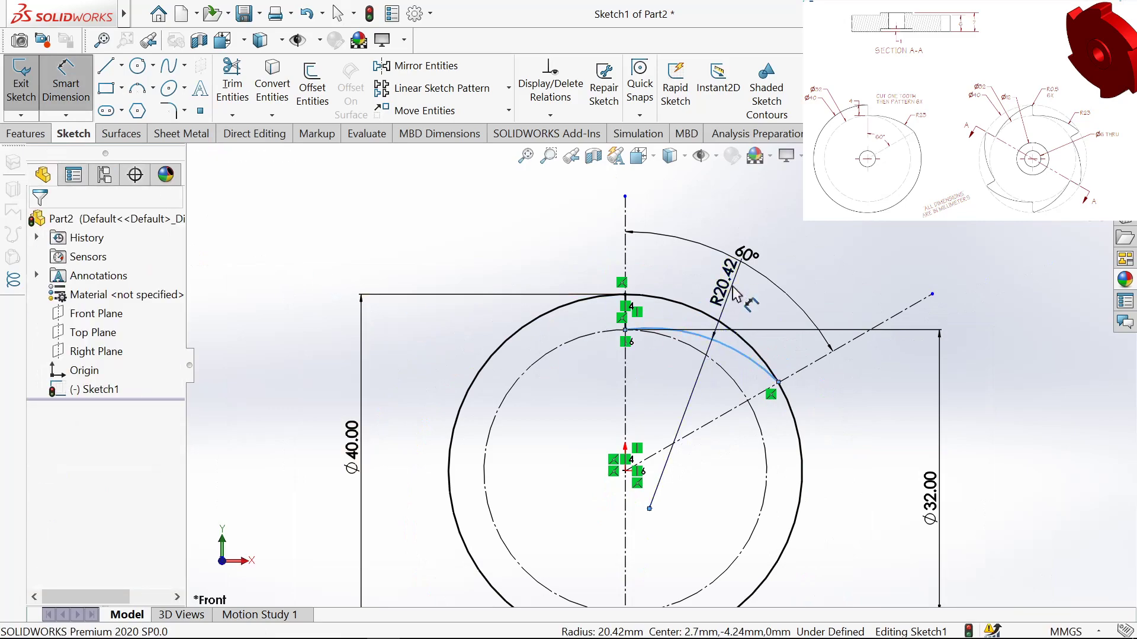
pyautogui.click(734, 295)
pyautogui.write('23')
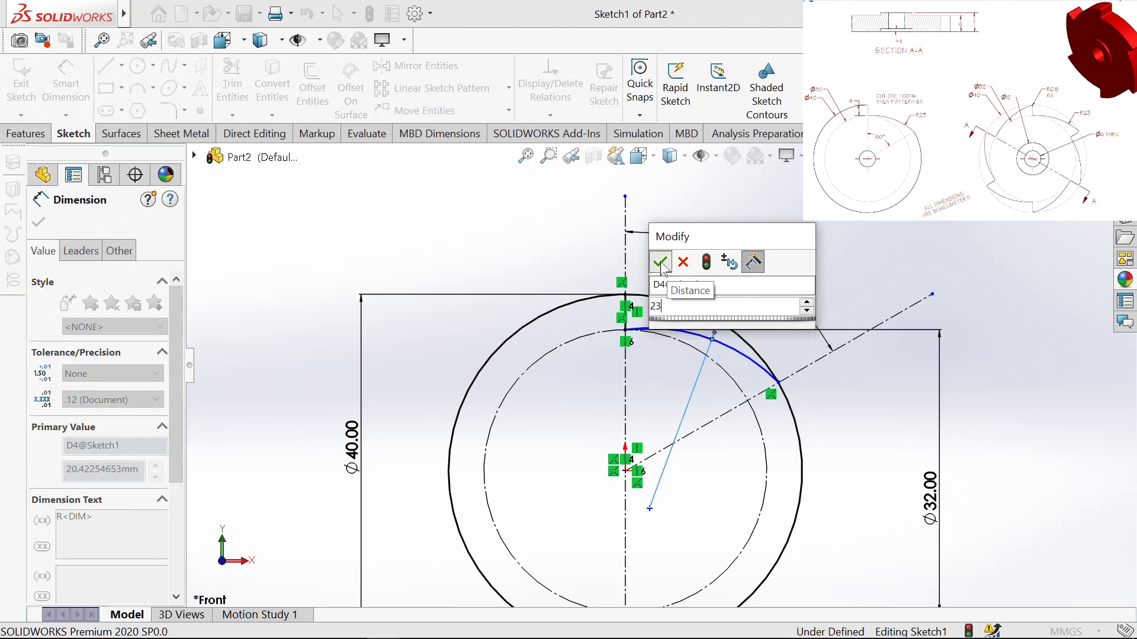
pyautogui.press('Return')
pyautogui.scroll(-1, 673, 370)
pyautogui.scroll(-1, 673, 370)
pyautogui.click(40, 222)
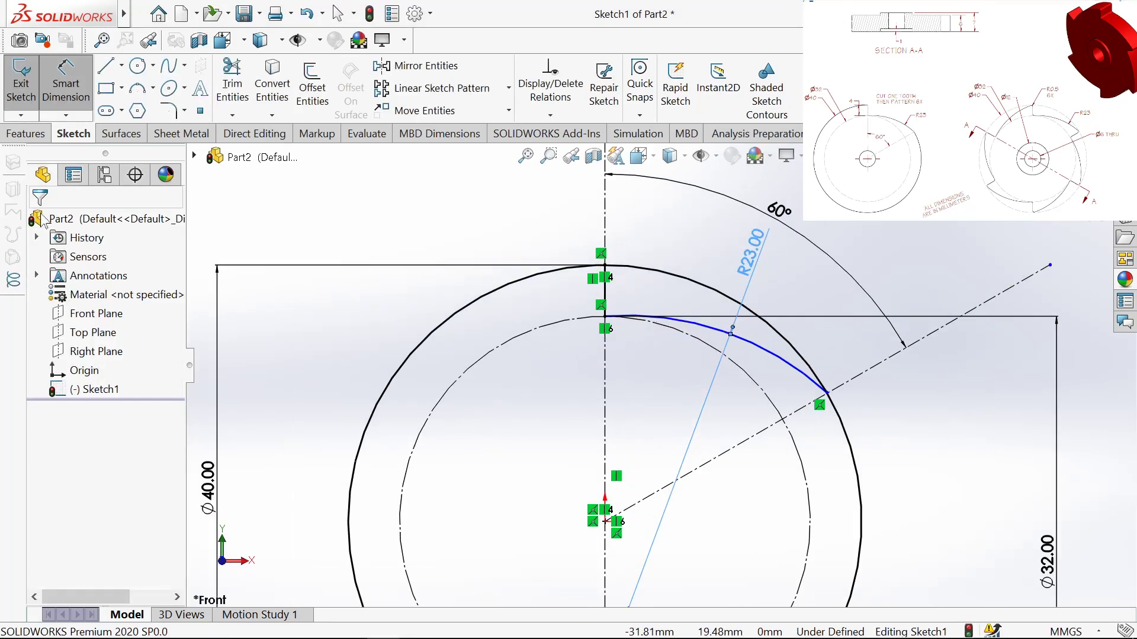
pyautogui.click(232, 83)
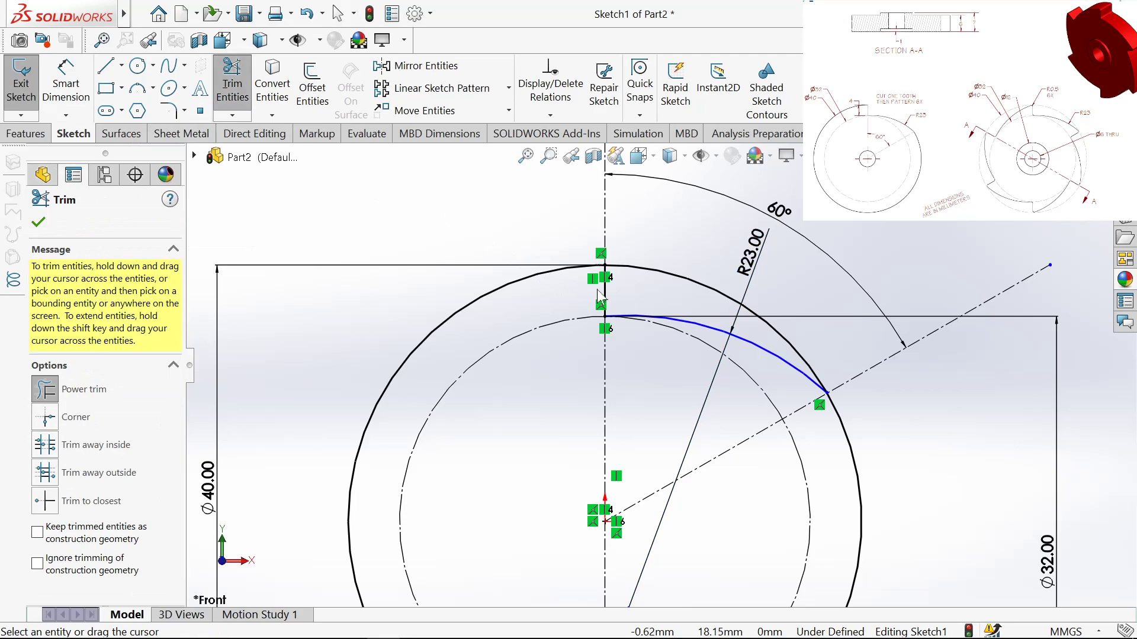
# Add a Midpoint relation between the tooth arc's outer endpoint and the 60° centerline.
pyautogui.scroll(-1, 584, 273)
pyautogui.scroll(2, 738, 268)
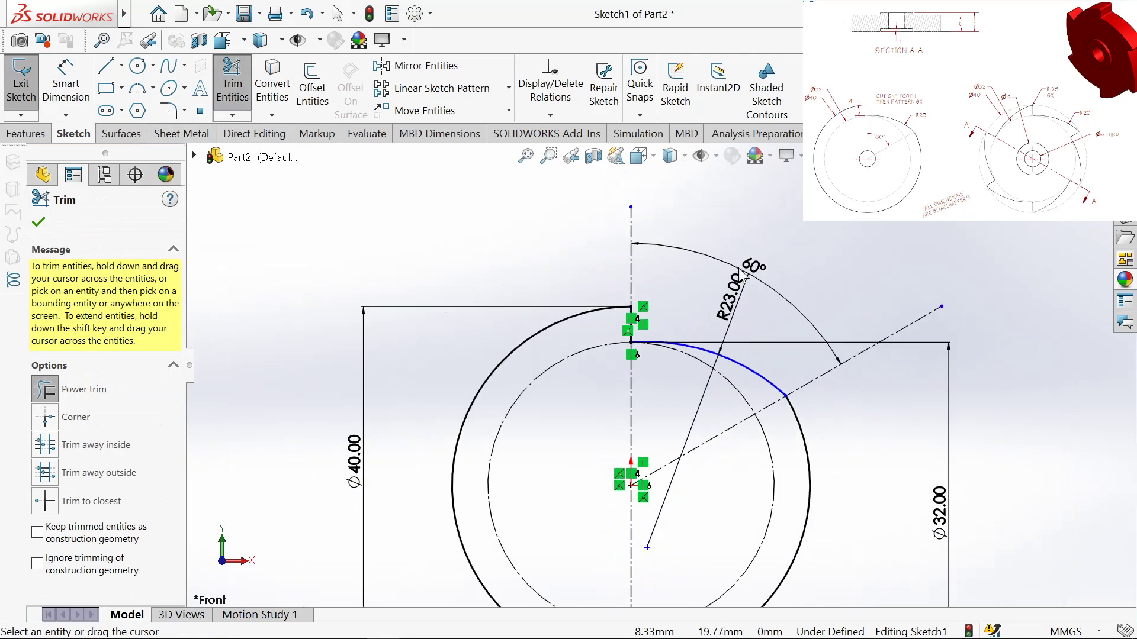
pyautogui.click(38, 222)
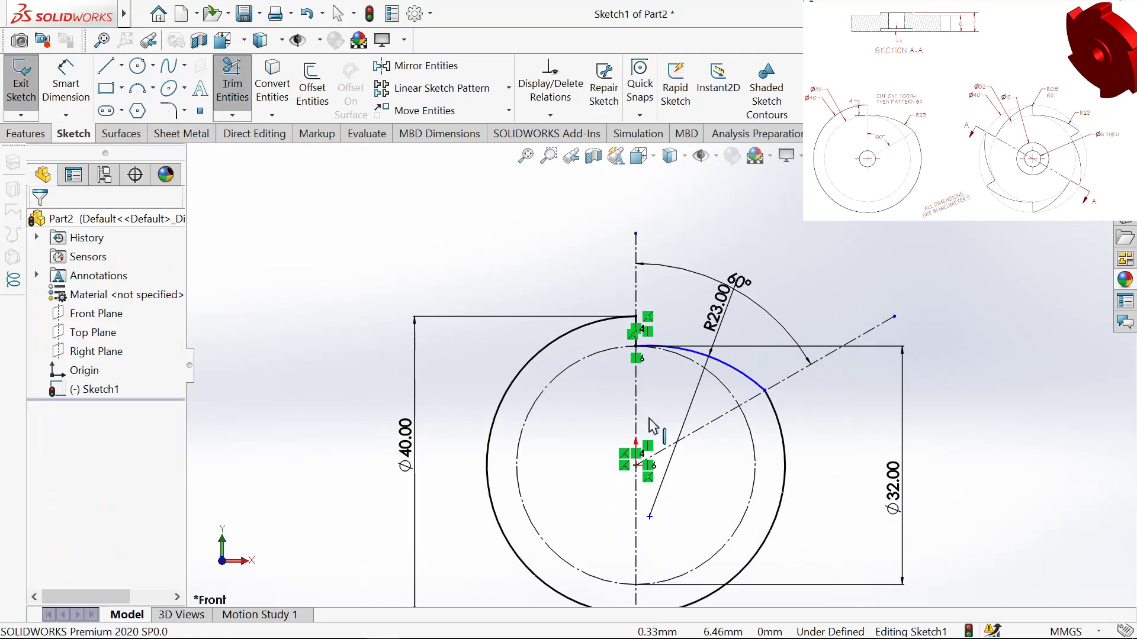
pyautogui.scroll(-1, 667, 426)
pyautogui.scroll(-1, 738, 337)
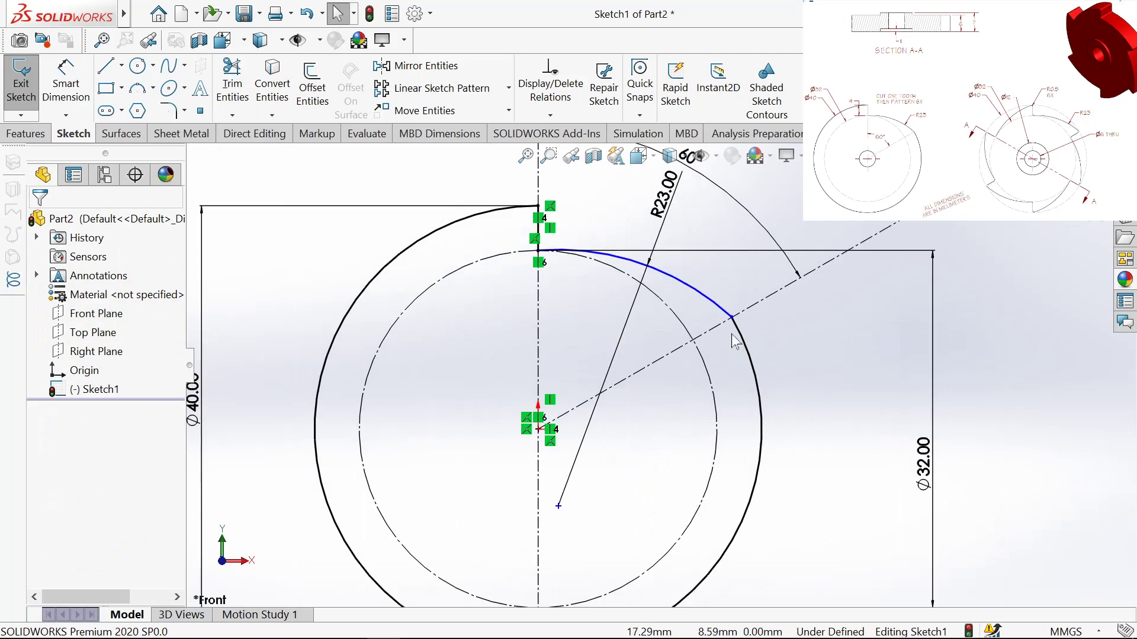
pyautogui.click(746, 328)
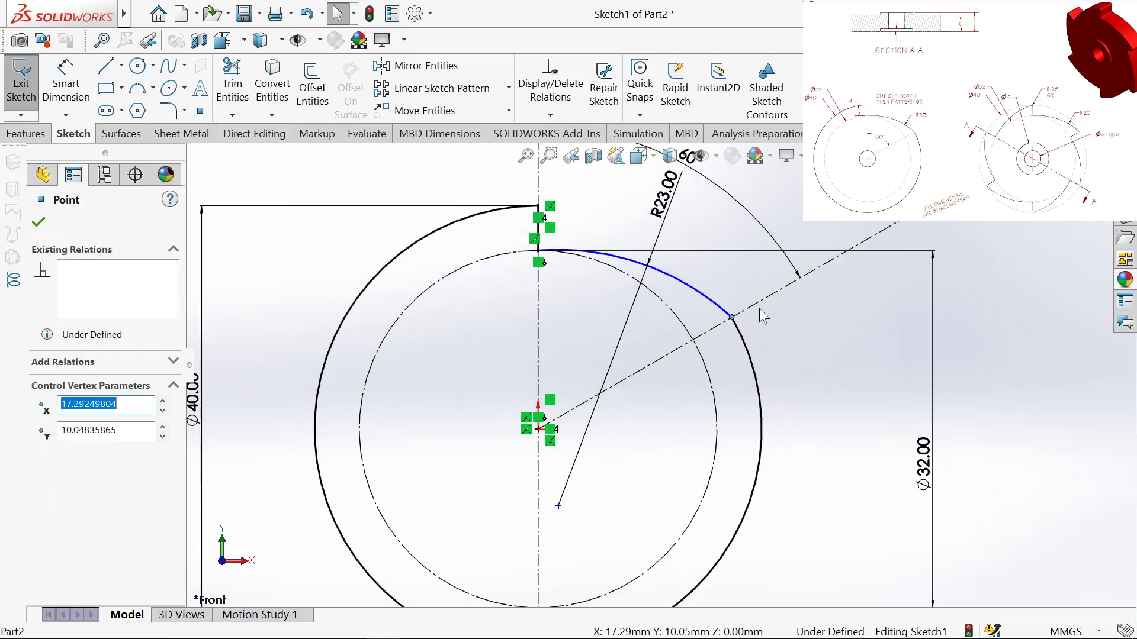
pyautogui.keyDown('ctrl'); pyautogui.click(759, 305); pyautogui.keyUp('ctrl')
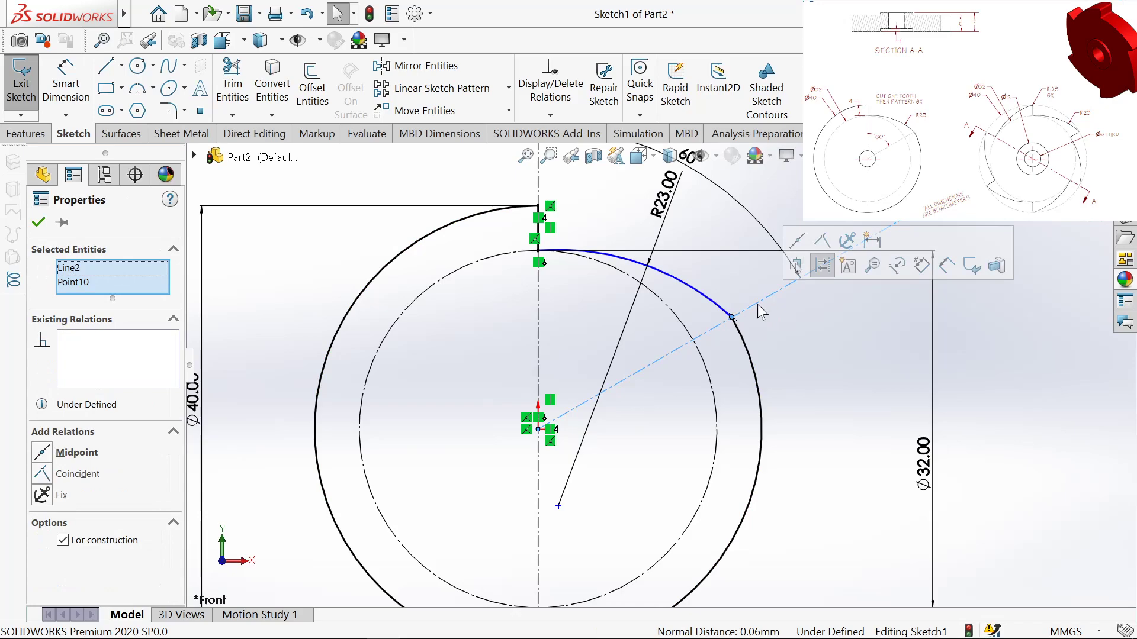
pyautogui.click(47, 454)
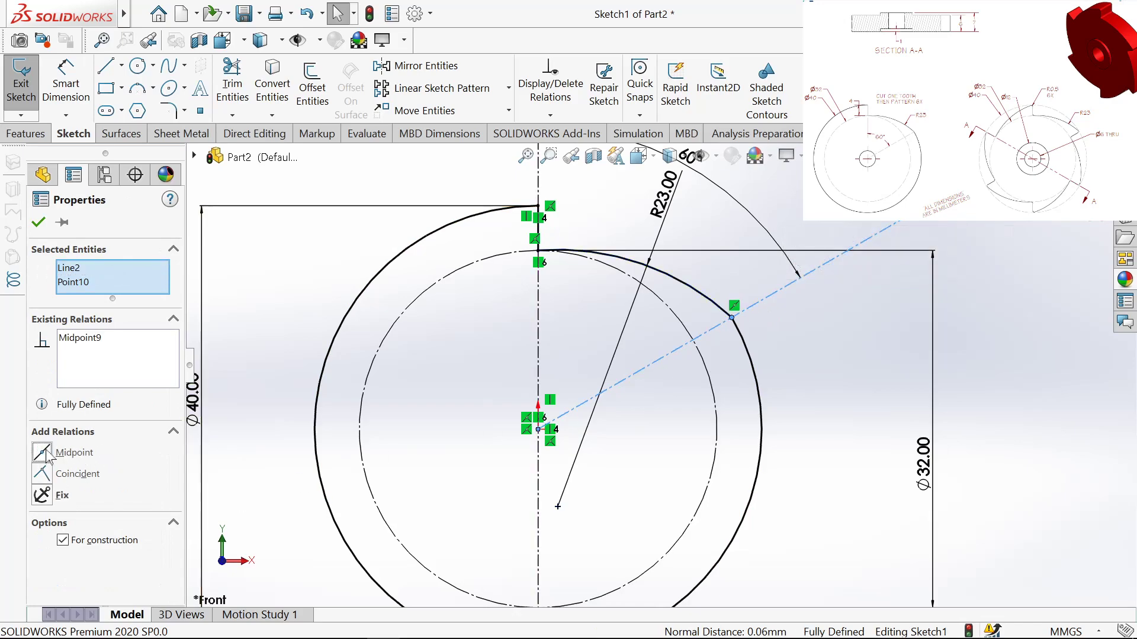
pyautogui.click(38, 222)
pyautogui.scroll(1, 629, 415)
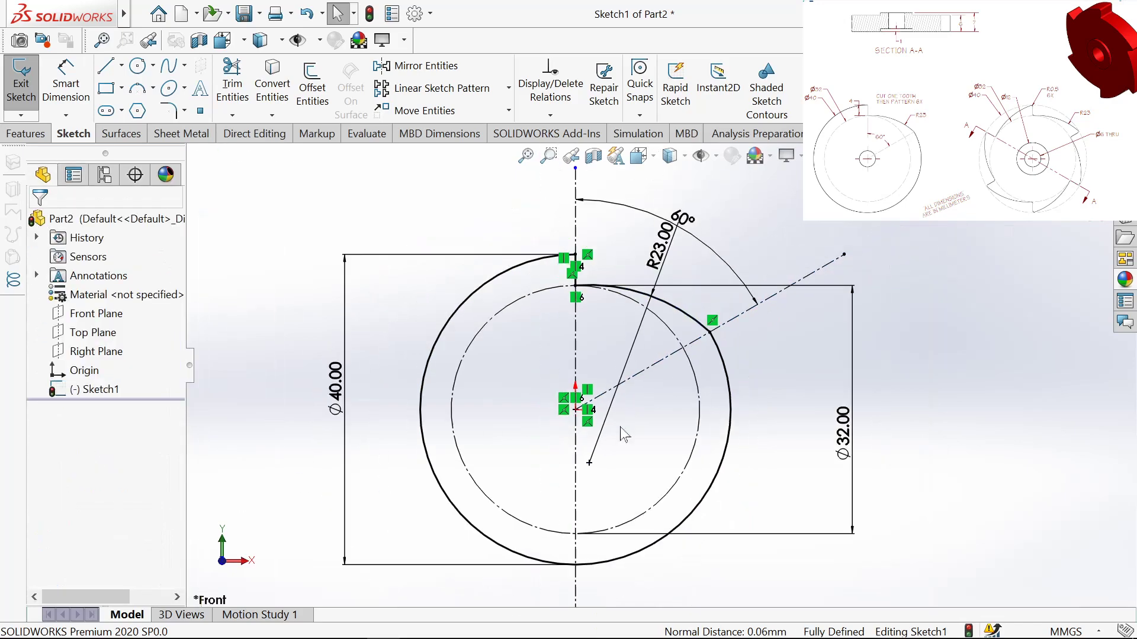
pyautogui.scroll(1, 586, 462)
pyautogui.click(508, 88)
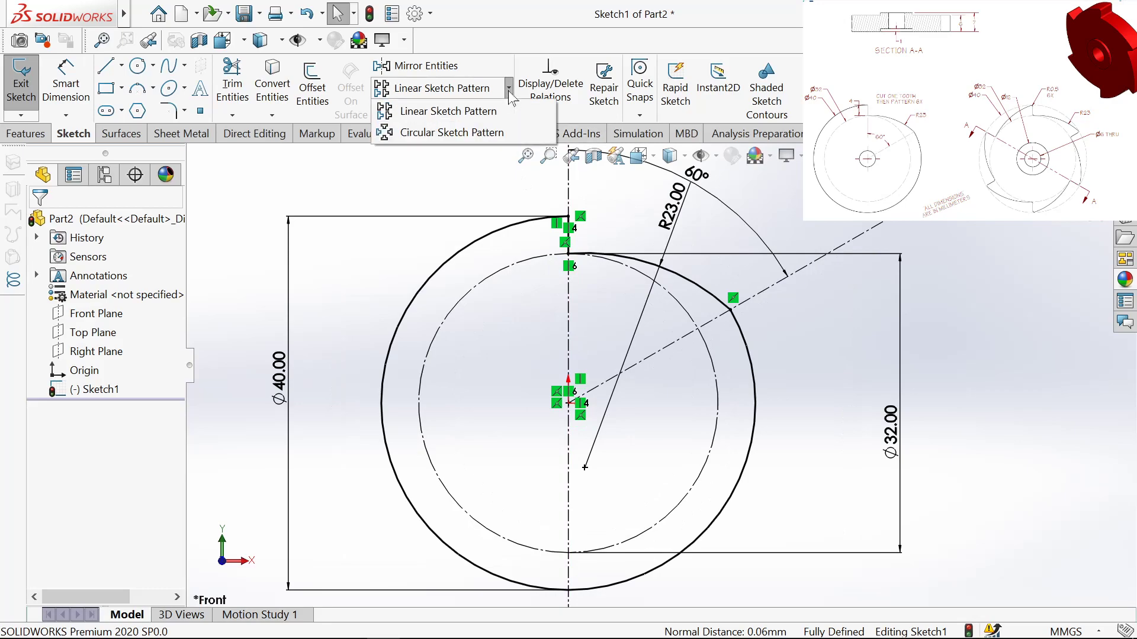
# Circular-pattern the tooth line and arc into 6 instances around the origin.
pyautogui.click(435, 133)
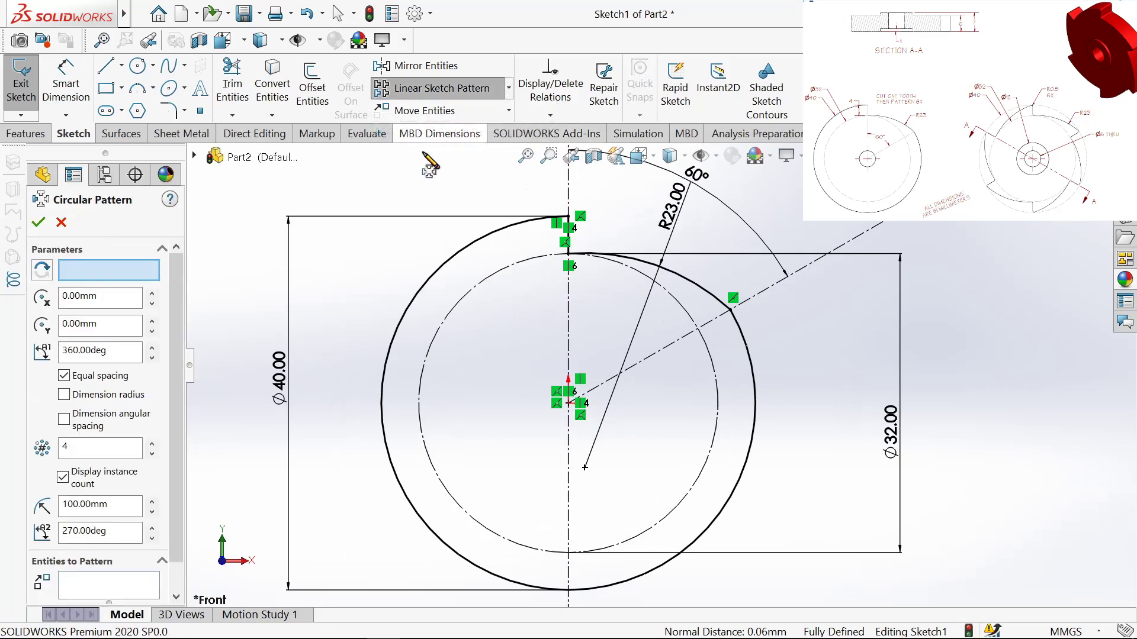
pyautogui.click(83, 272)
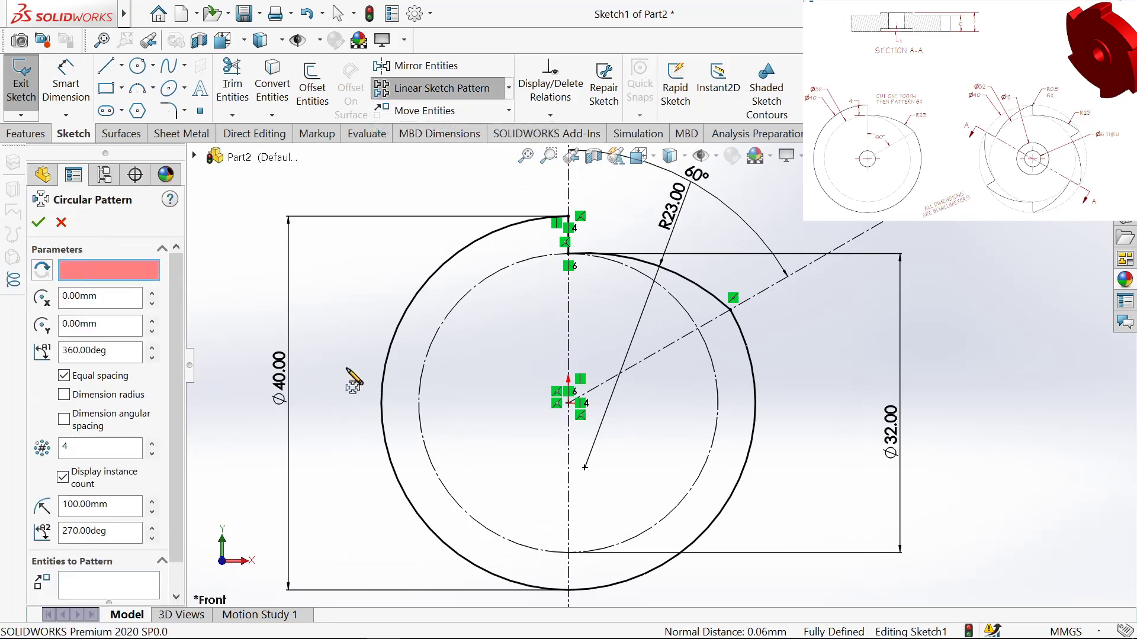
pyautogui.click(568, 404)
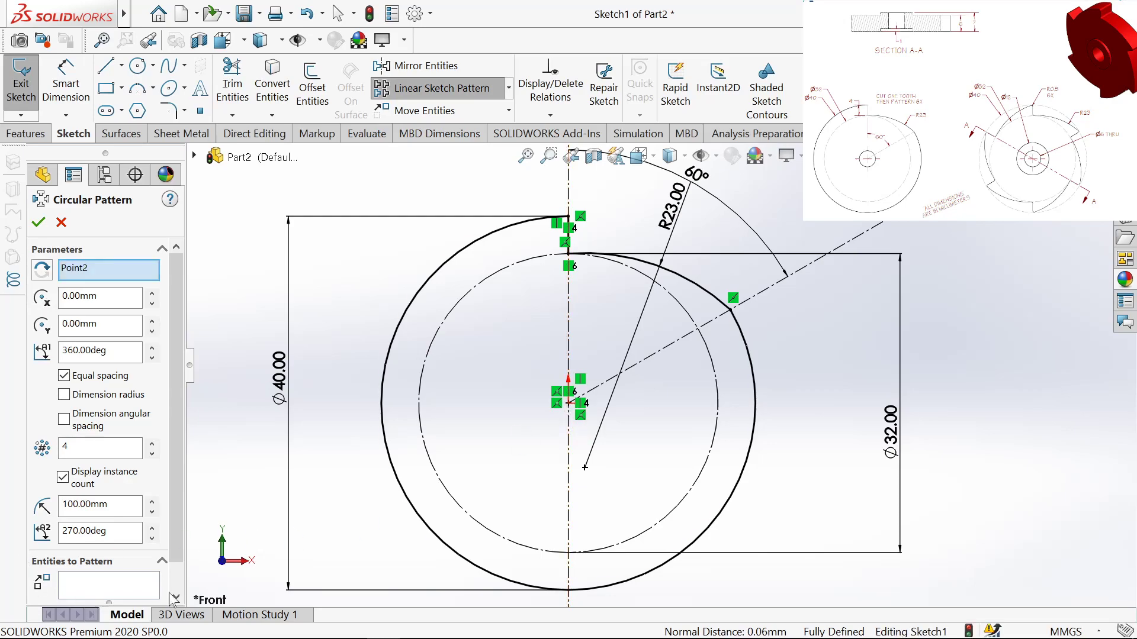
pyautogui.click(88, 587)
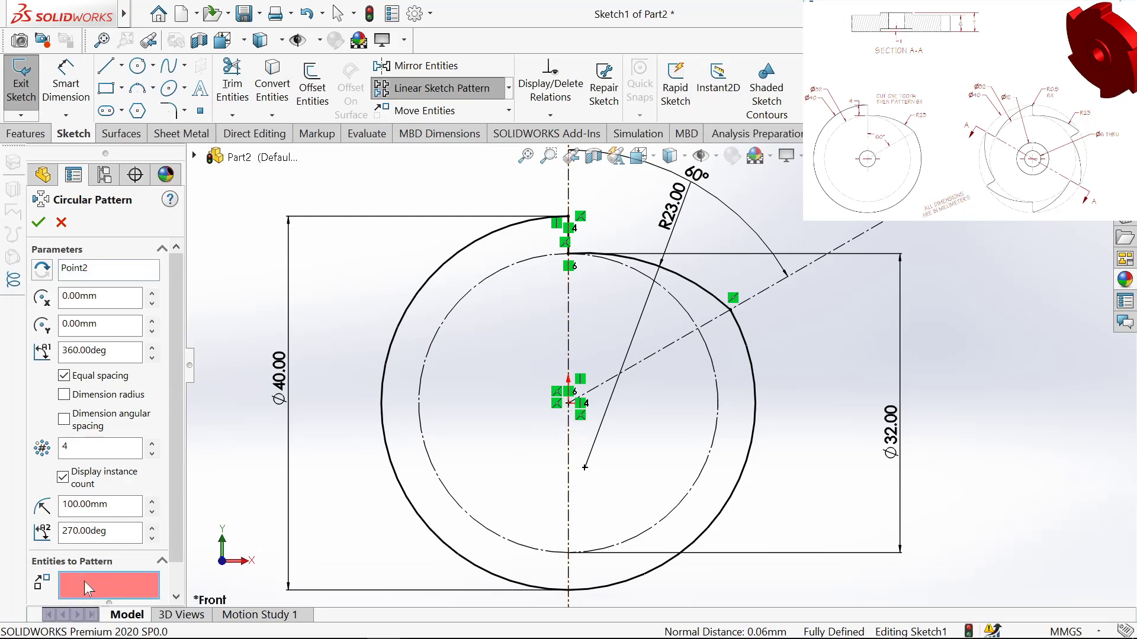
pyautogui.click(568, 246)
pyautogui.write('6')
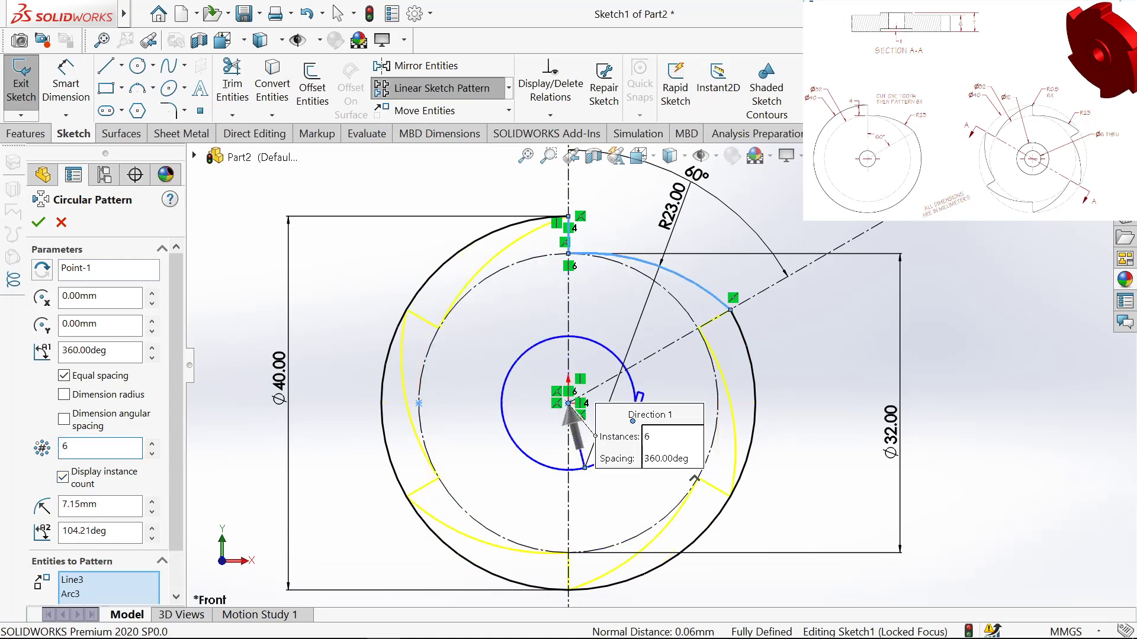
pyautogui.click(38, 224)
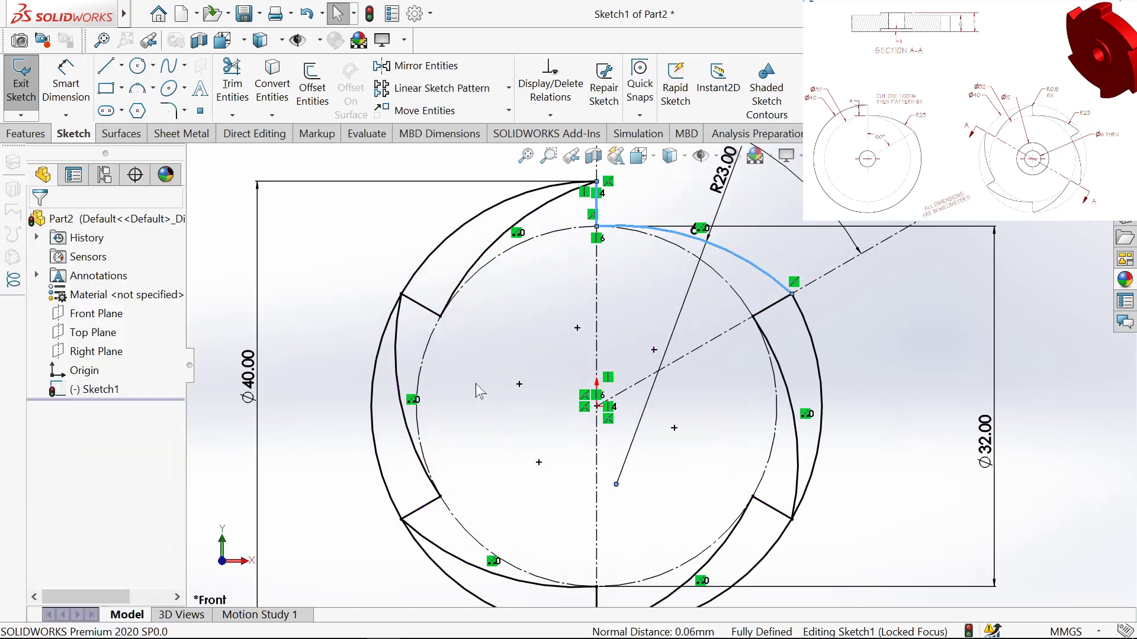
# Power-trim the leftover Ø40 outer-circle segments between the teeth.
pyautogui.click(232, 83)
pyautogui.scroll(-3, 553, 290)
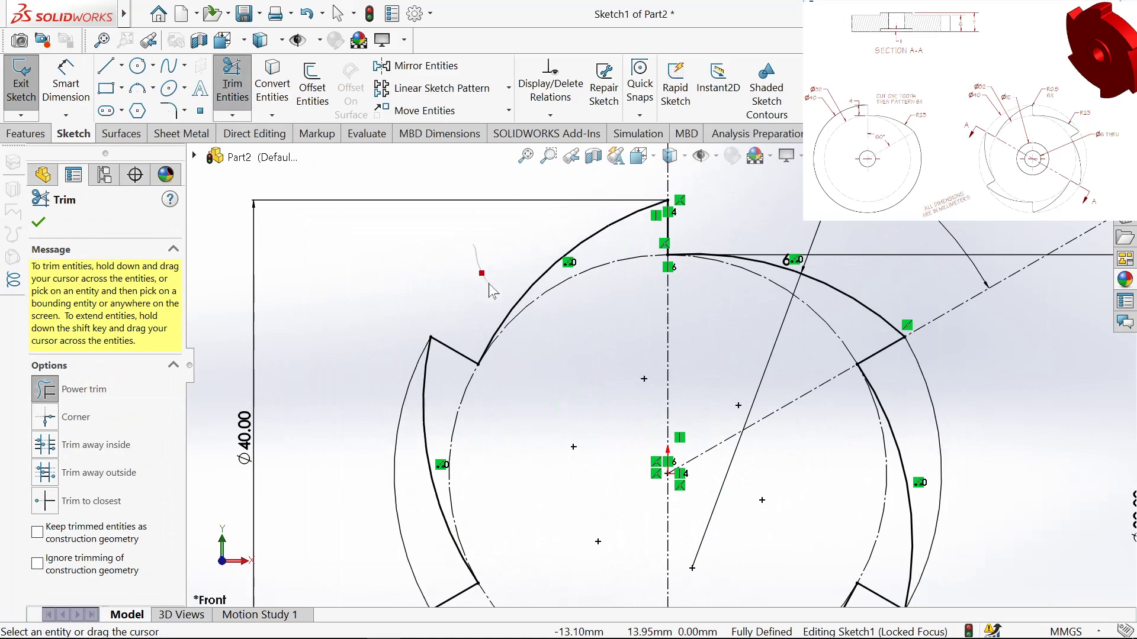
pyautogui.scroll(3, 491, 285)
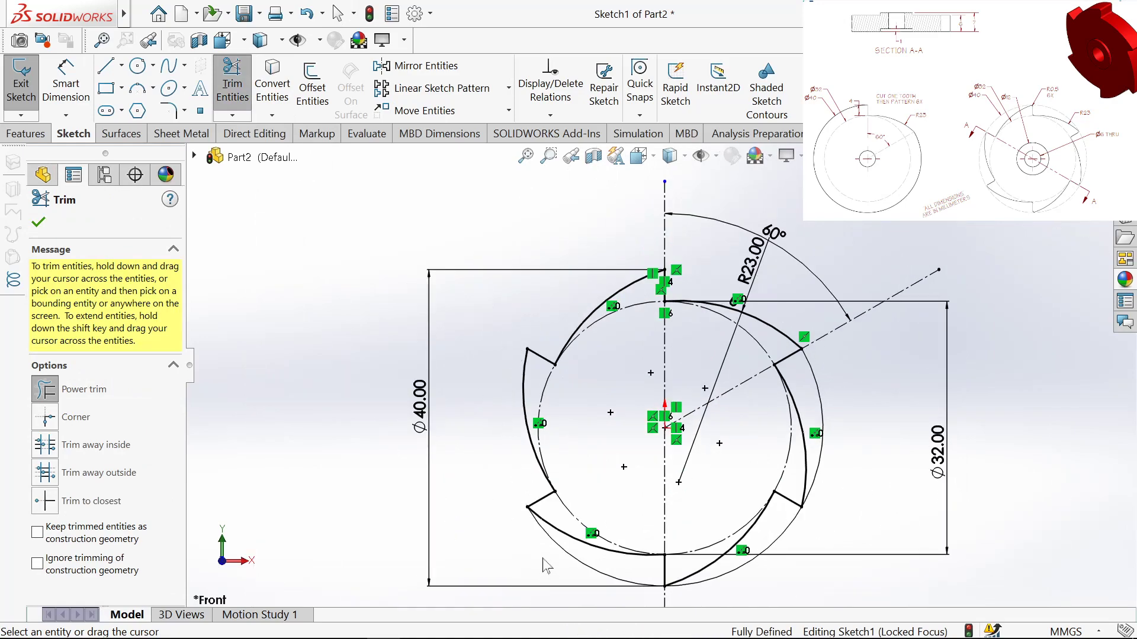
pyautogui.moveTo(544, 566); pyautogui.dragTo(585, 559)
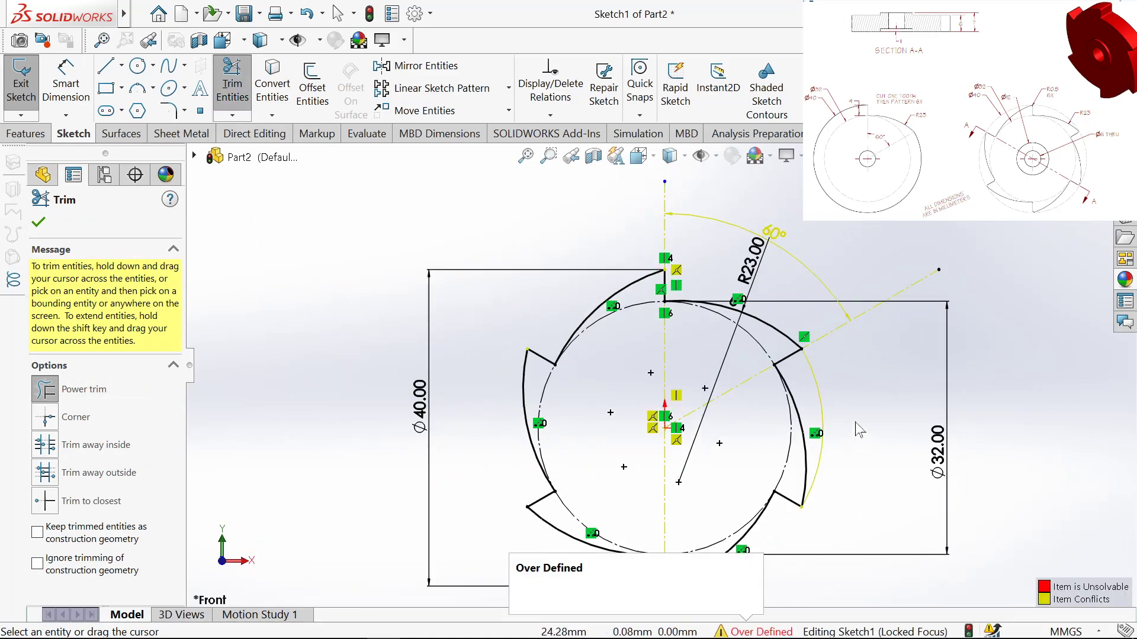
pyautogui.moveTo(810, 425); pyautogui.dragTo(852, 429)
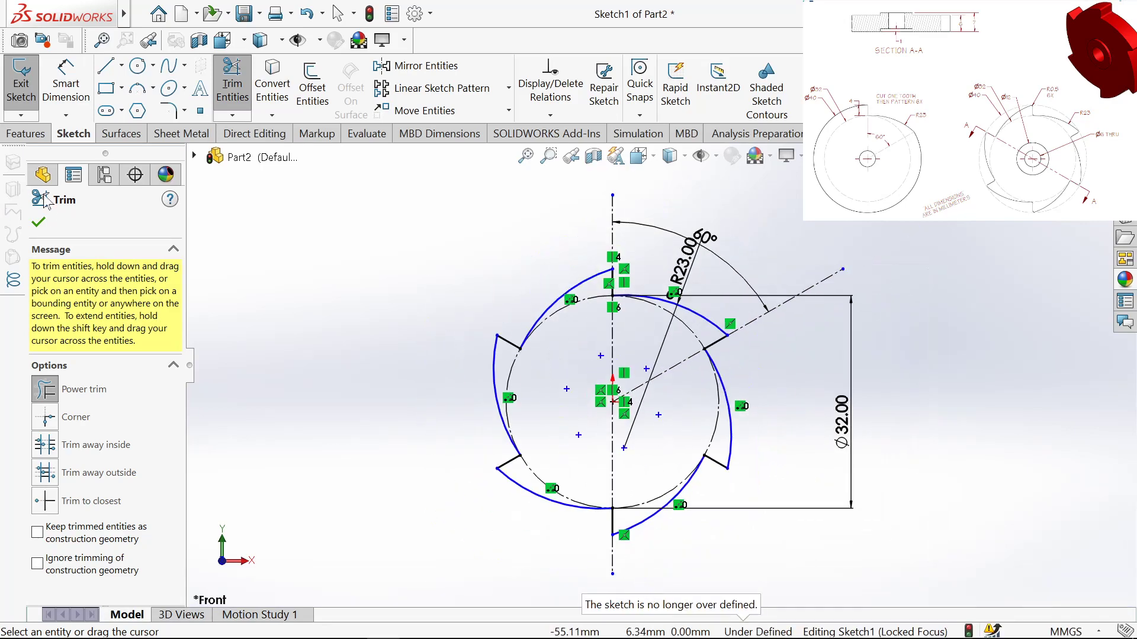
pyautogui.click(39, 224)
pyautogui.click(65, 83)
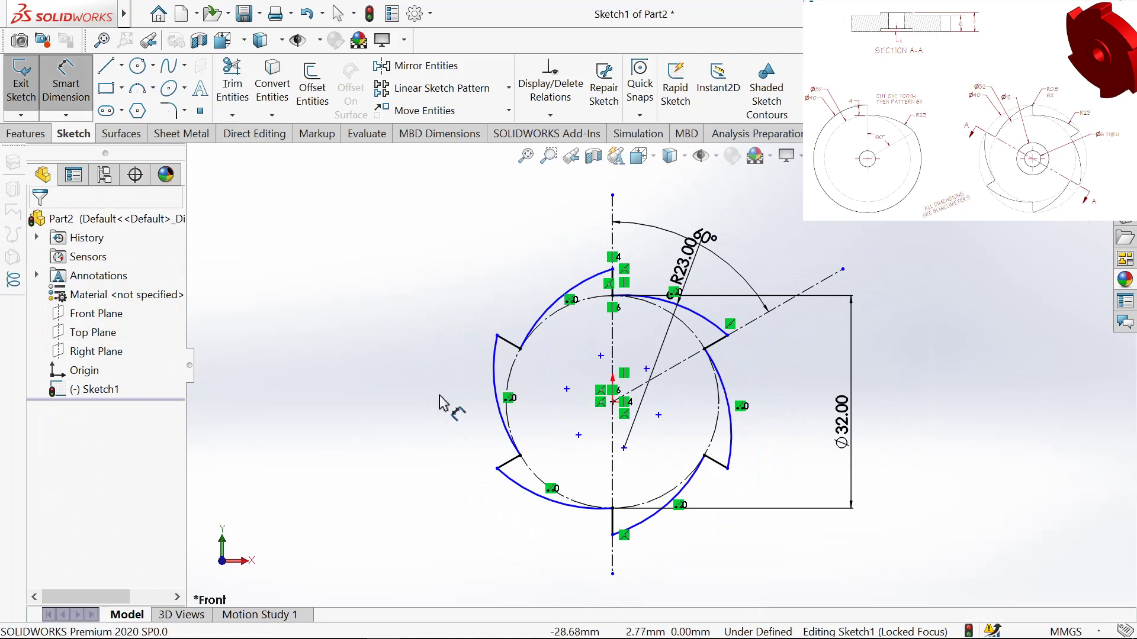
# Add a 20 mm dimension from one tooth tip to the origin.
pyautogui.scroll(-2, 629, 437)
pyautogui.scroll(-1, 629, 437)
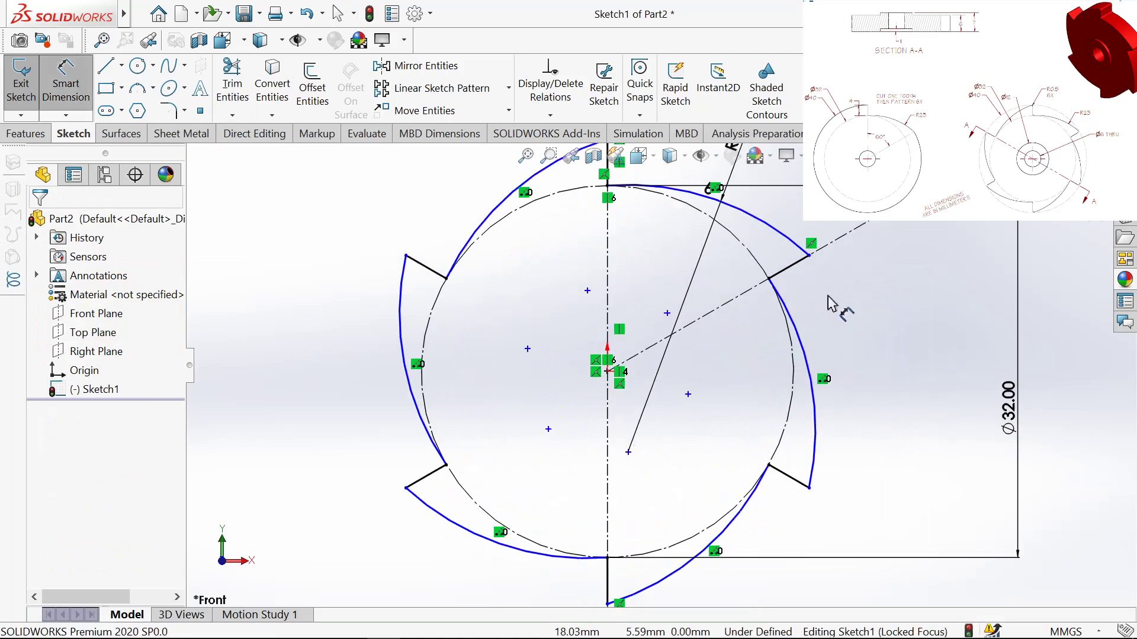
pyautogui.click(809, 256)
pyautogui.click(608, 372)
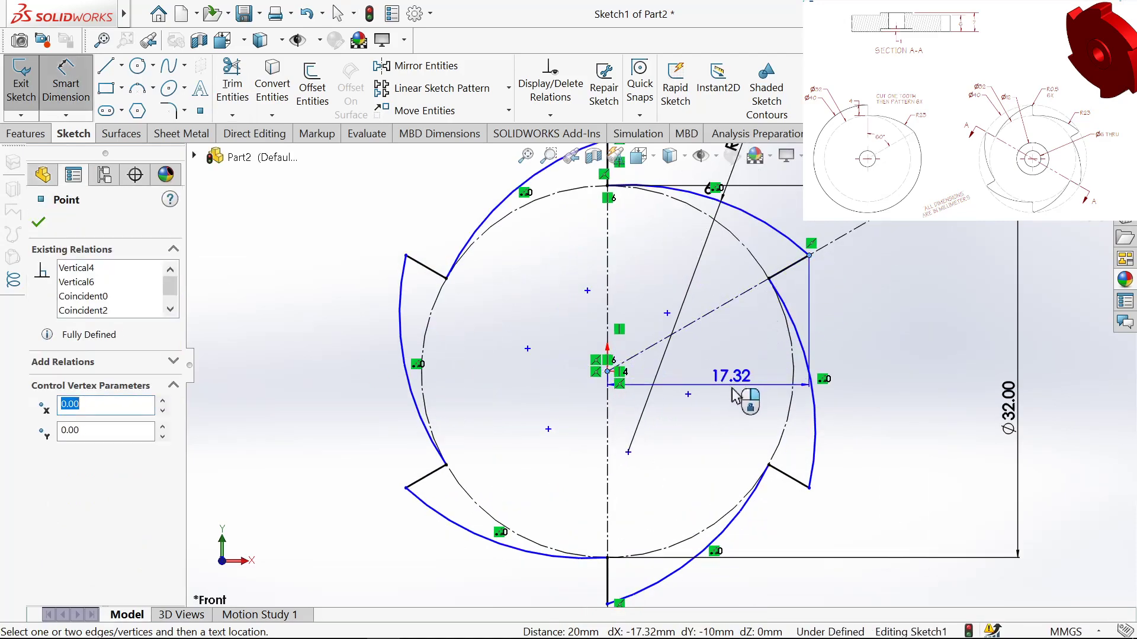
pyautogui.click(866, 479)
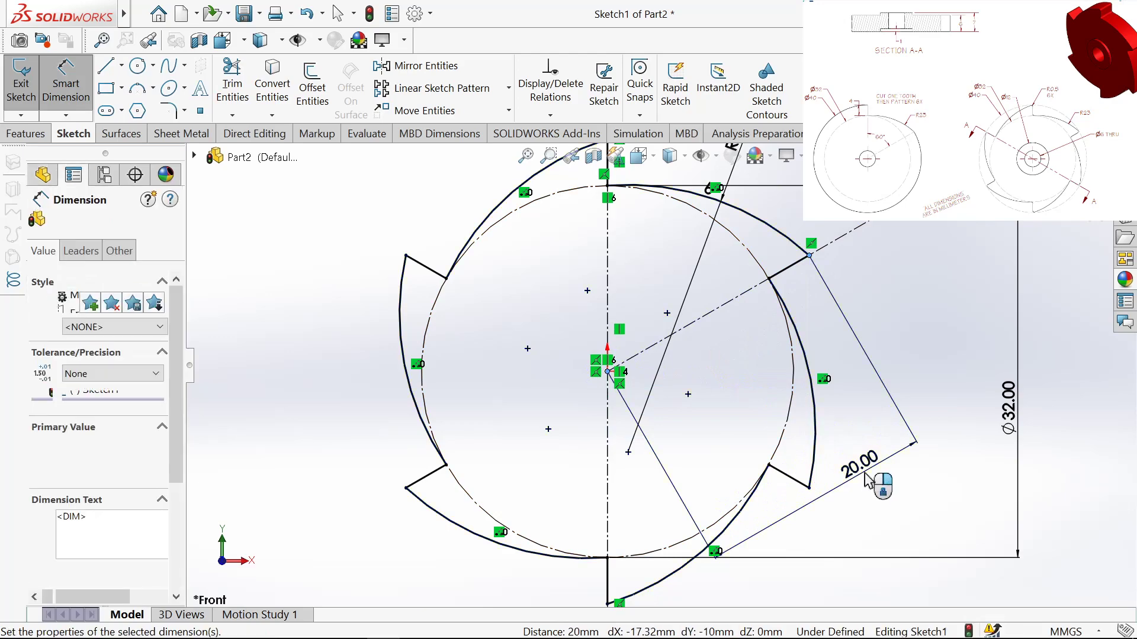
pyautogui.click(794, 450)
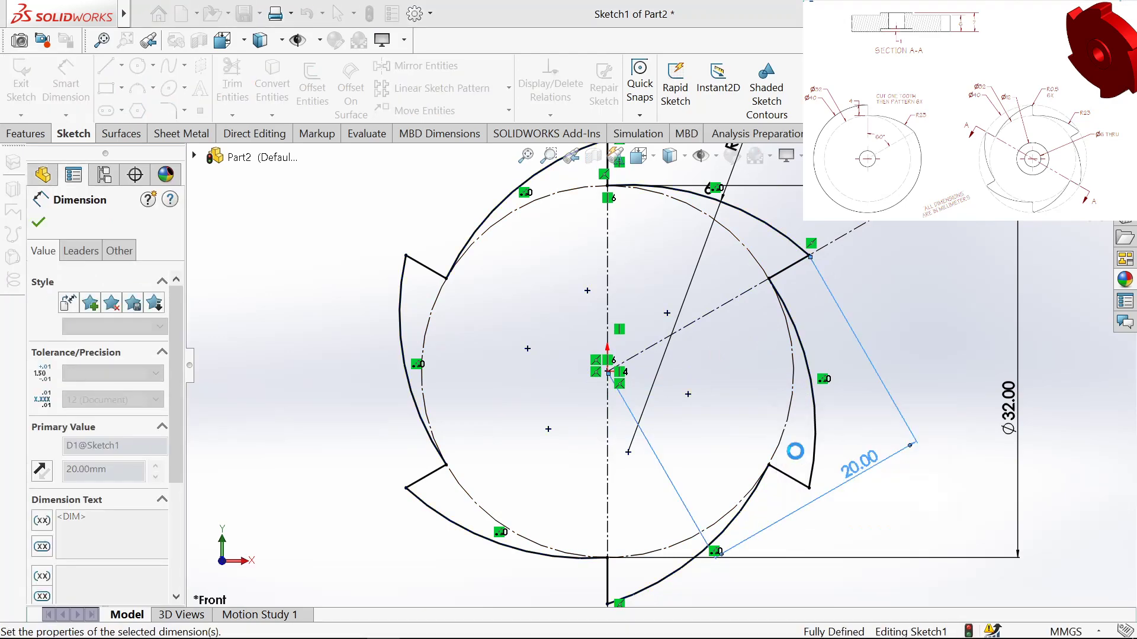
pyautogui.scroll(2, 681, 409)
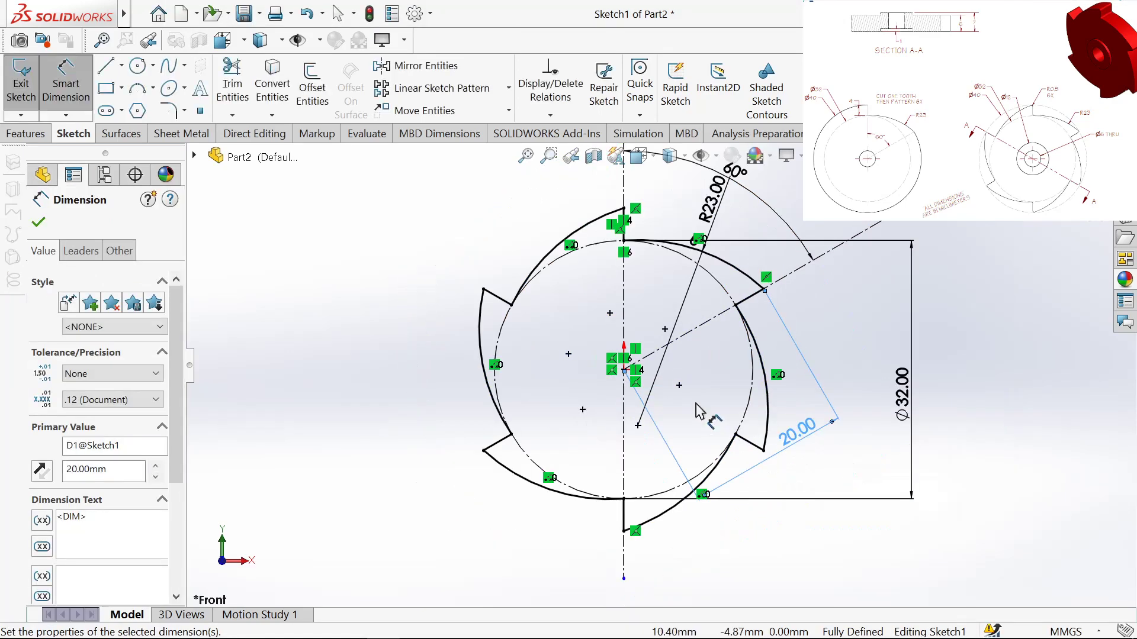
pyautogui.click(41, 224)
# Draw two more circles centred on the sketch origin.
pyautogui.click(141, 68)
pyautogui.scroll(-2, 561, 304)
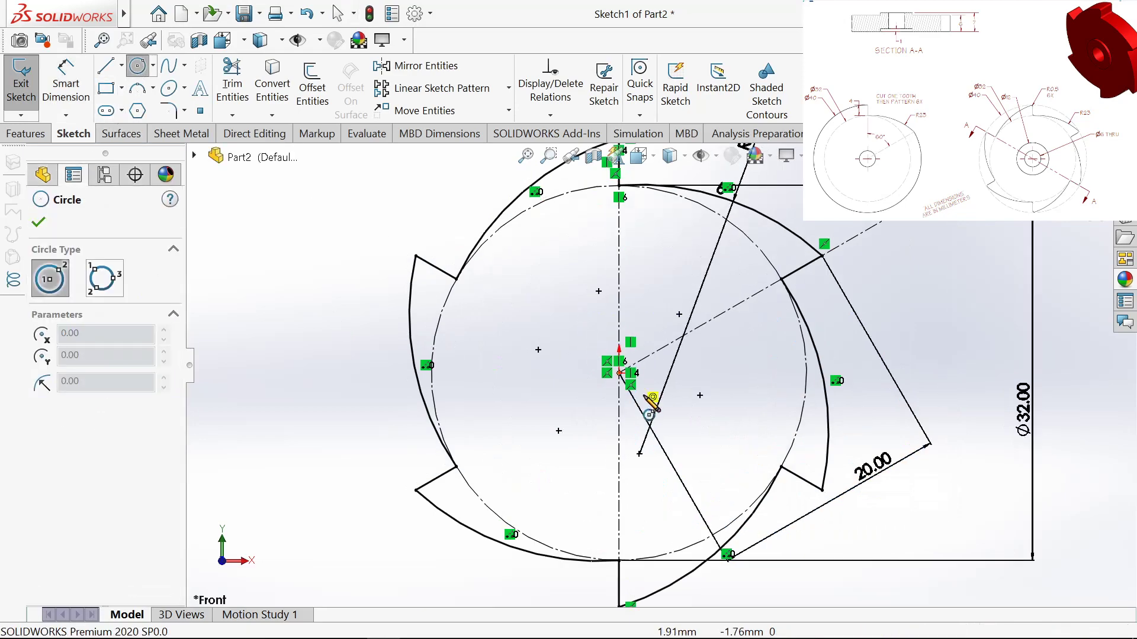
pyautogui.click(619, 373)
pyautogui.click(662, 478)
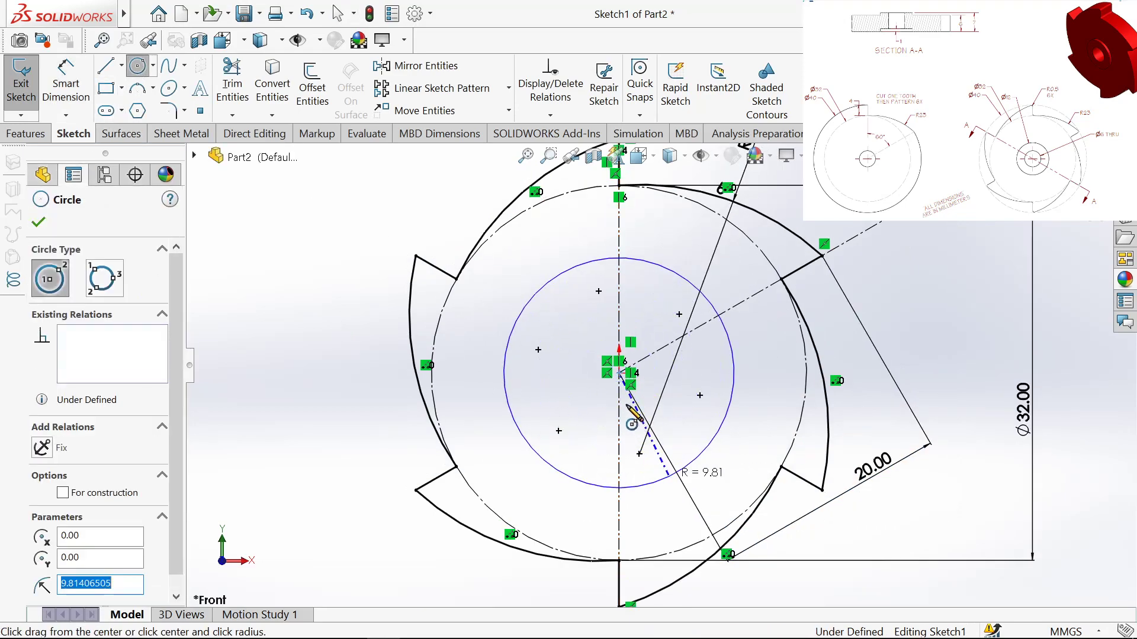
pyautogui.click(619, 373)
pyautogui.click(648, 417)
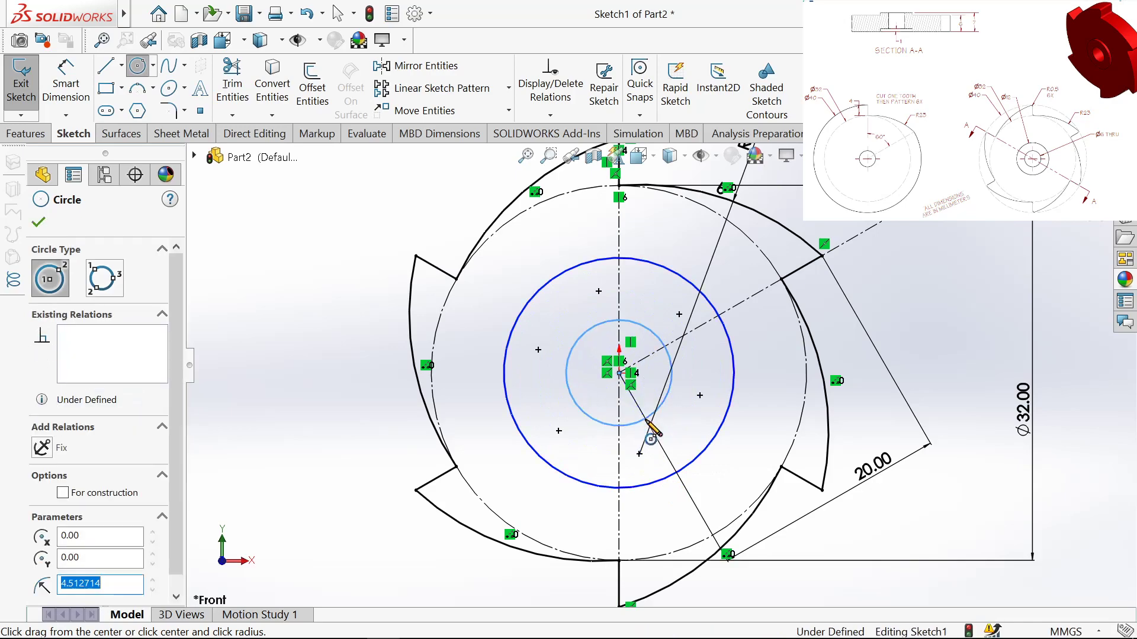
pyautogui.click(38, 223)
# Dimension the new circles to Ø12 and Ø6.
pyautogui.click(66, 83)
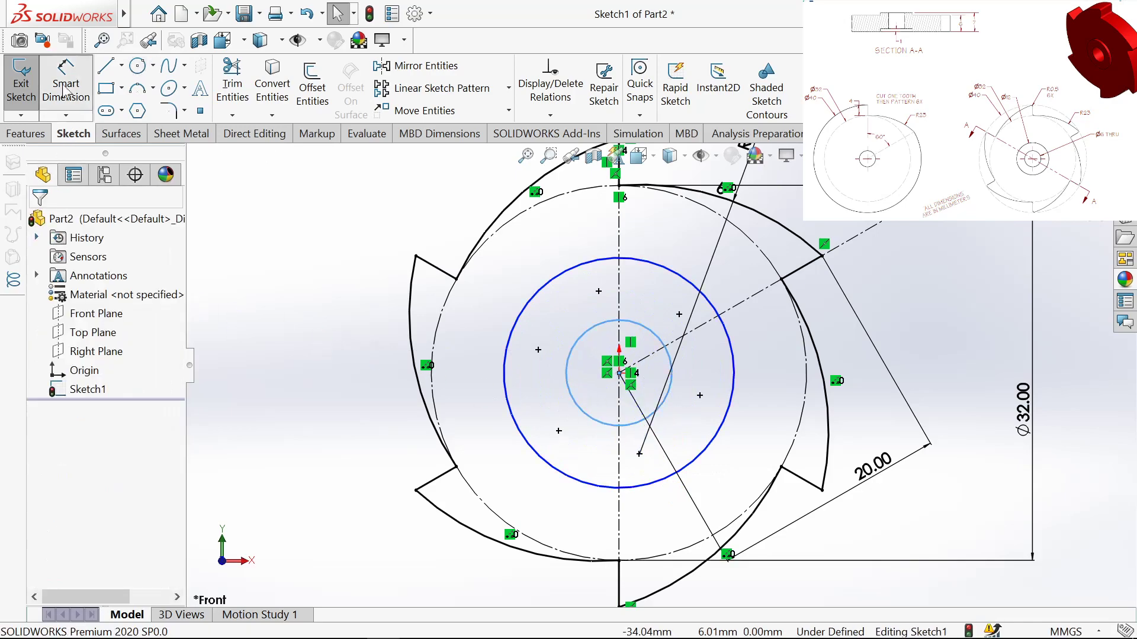
pyautogui.click(504, 379)
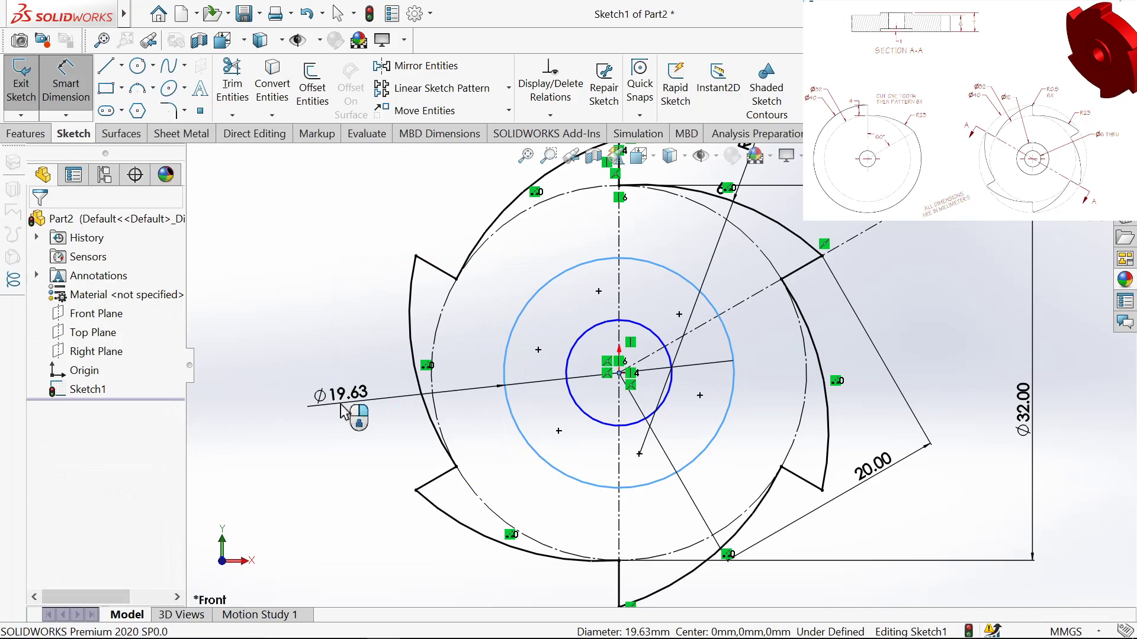
pyautogui.click(342, 411)
pyautogui.write('12')
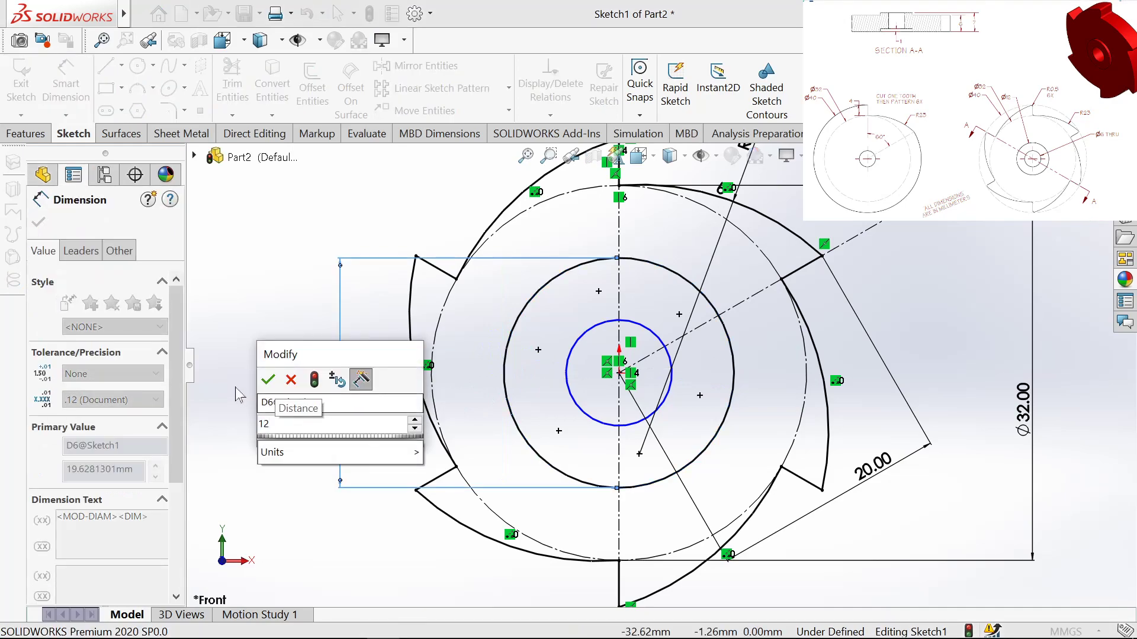
pyautogui.click(270, 381)
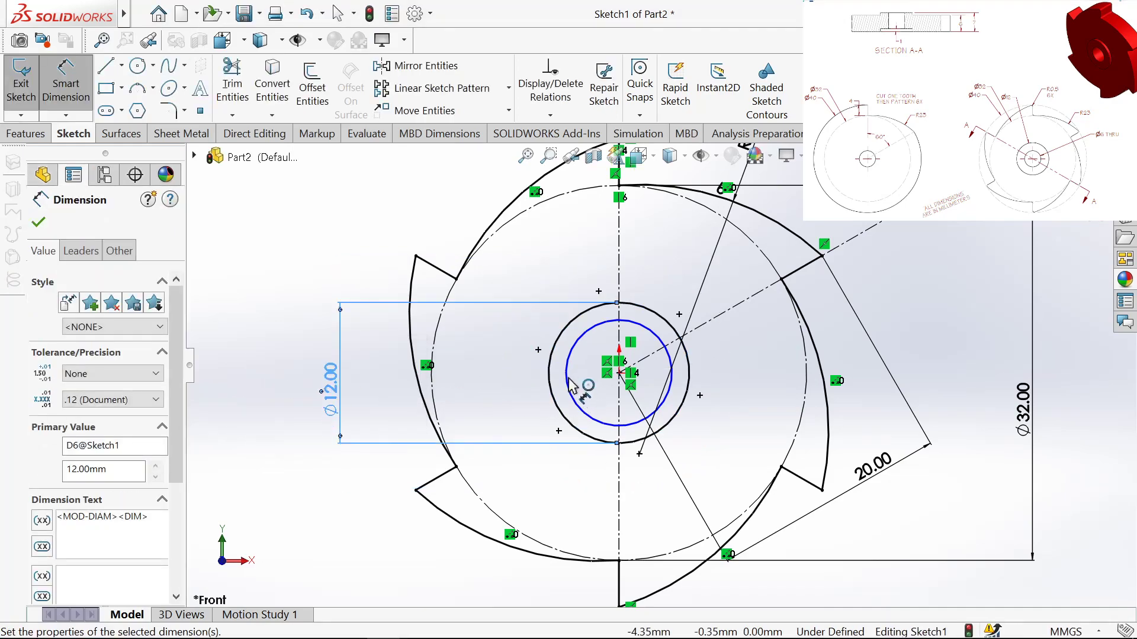
pyautogui.click(574, 402)
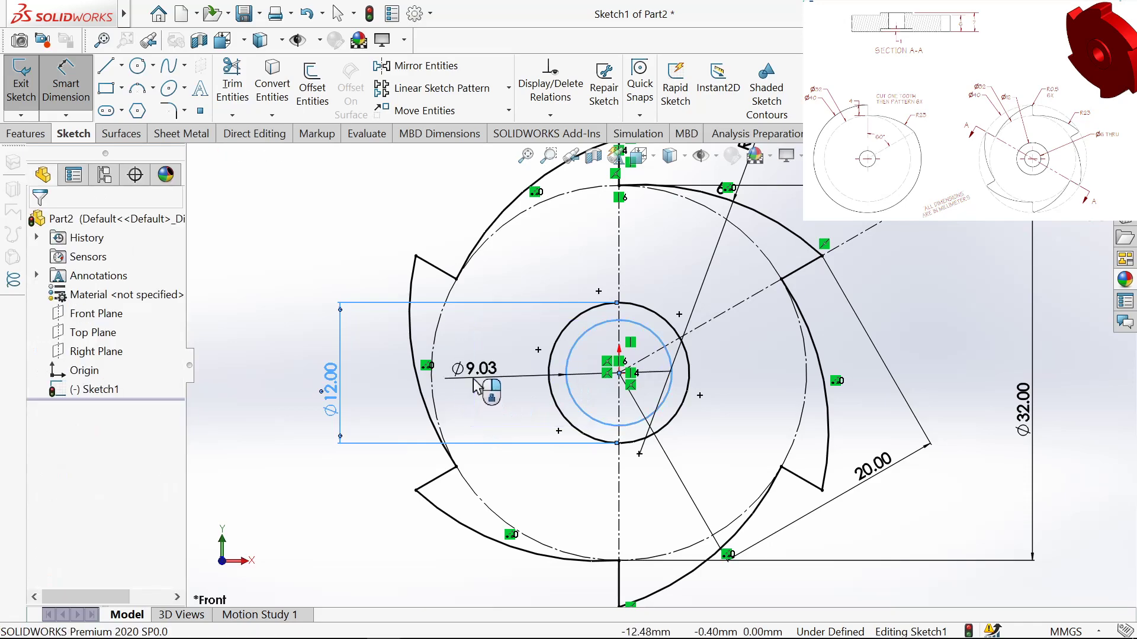
pyautogui.click(474, 387)
pyautogui.write('6')
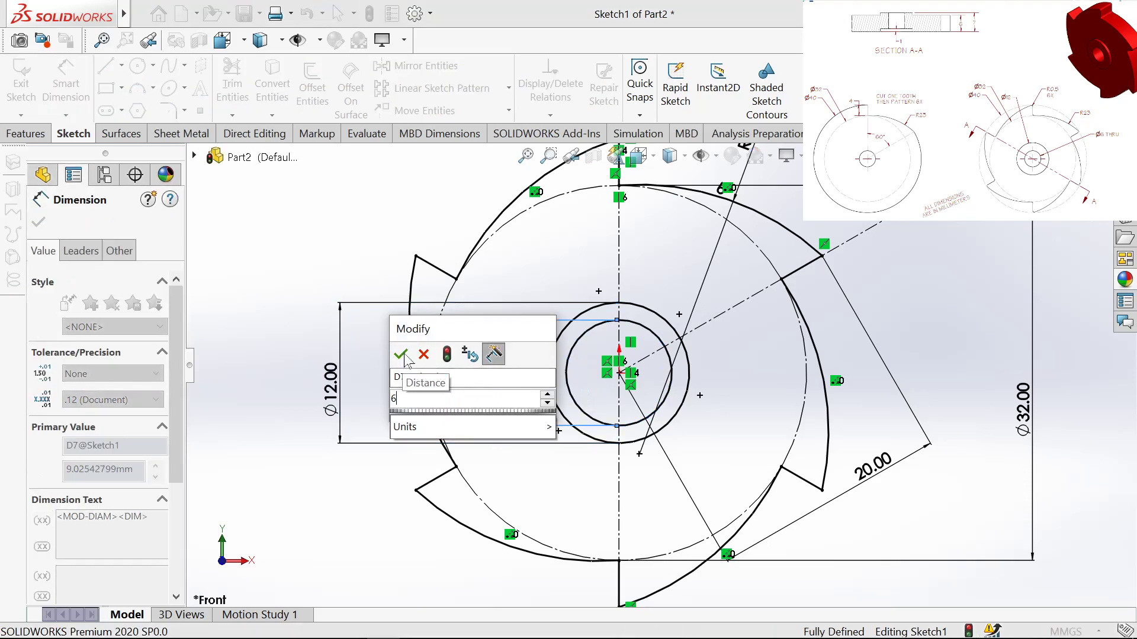
pyautogui.click(400, 355)
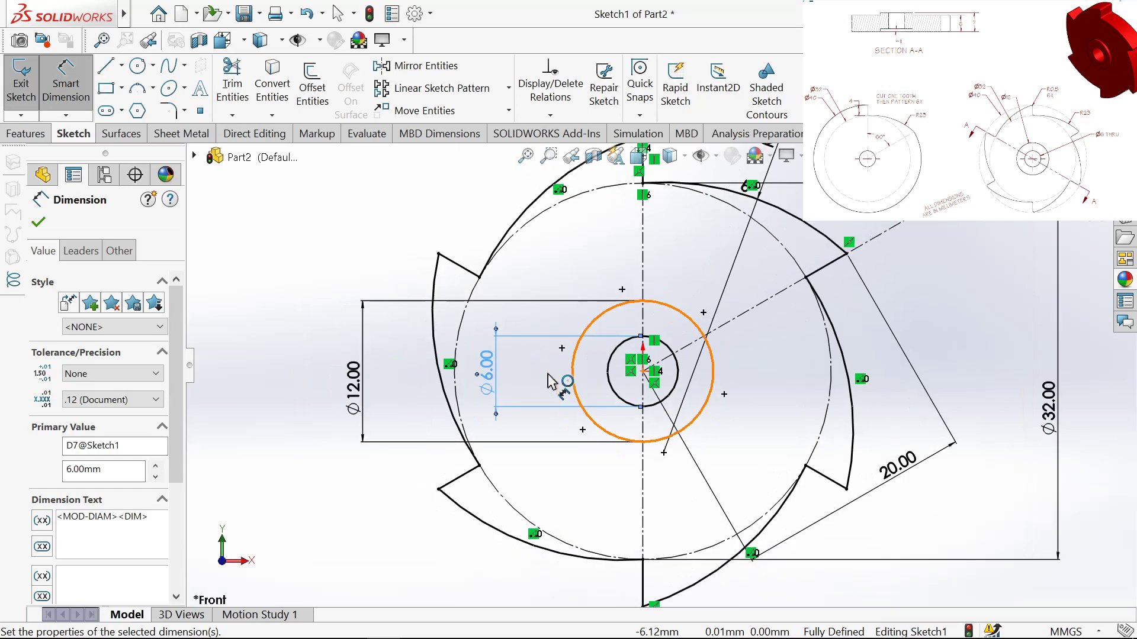
pyautogui.scroll(1, 551, 382)
pyautogui.click(38, 222)
# Exit the sketch and start an Extruded Boss/Base with Sketch1 cleared from the selection.
pyautogui.press('f')
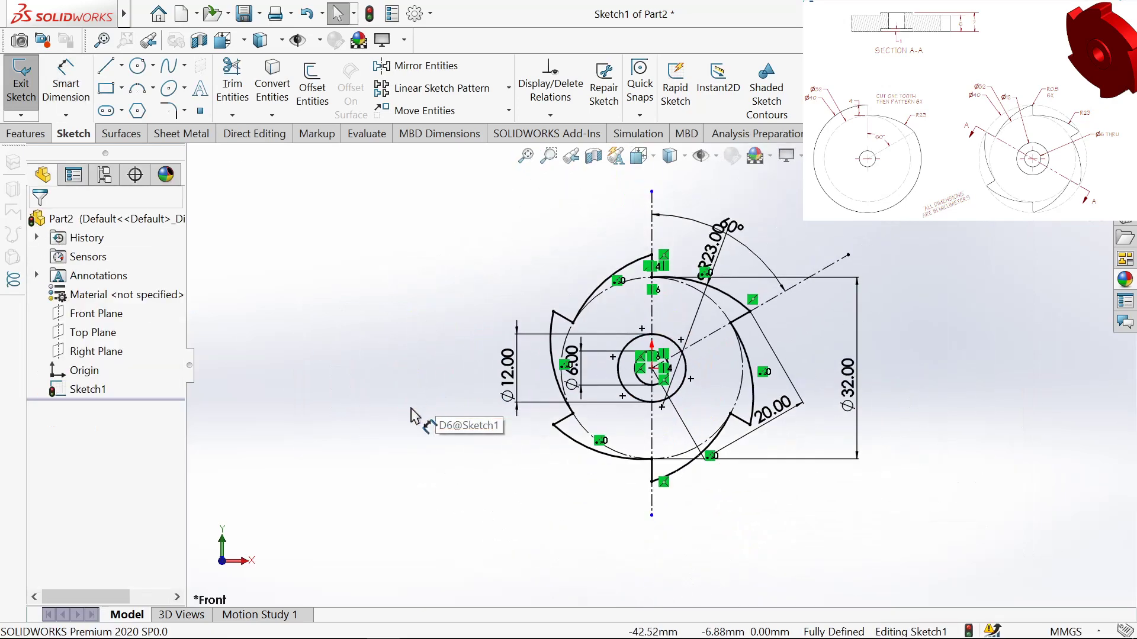
pyautogui.scroll(-3, 442, 317)
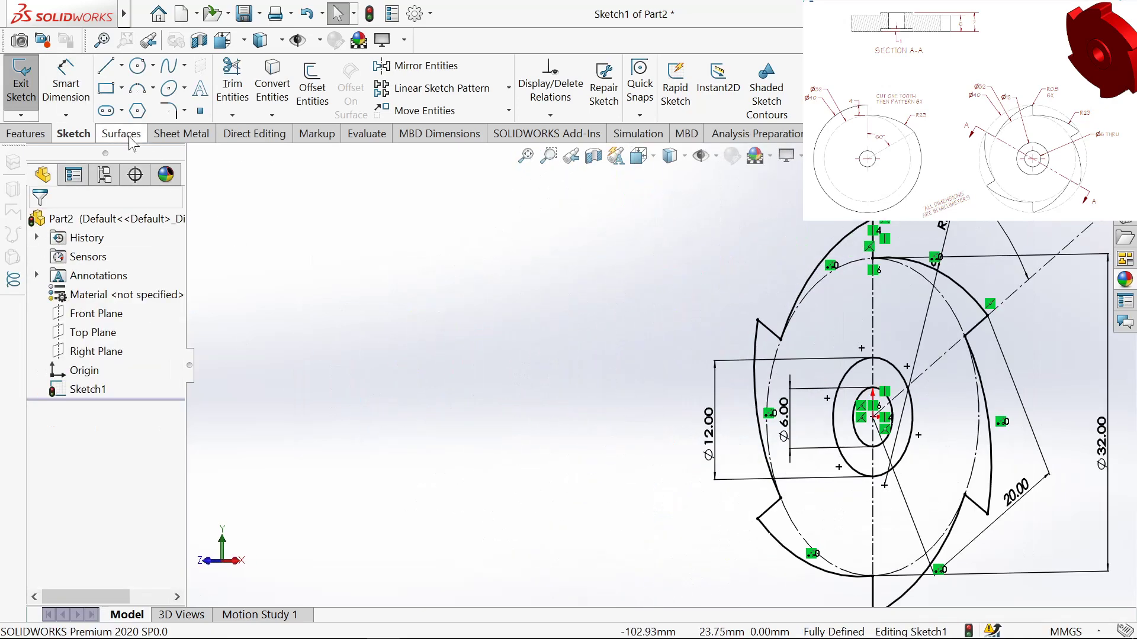
pyautogui.click(21, 82)
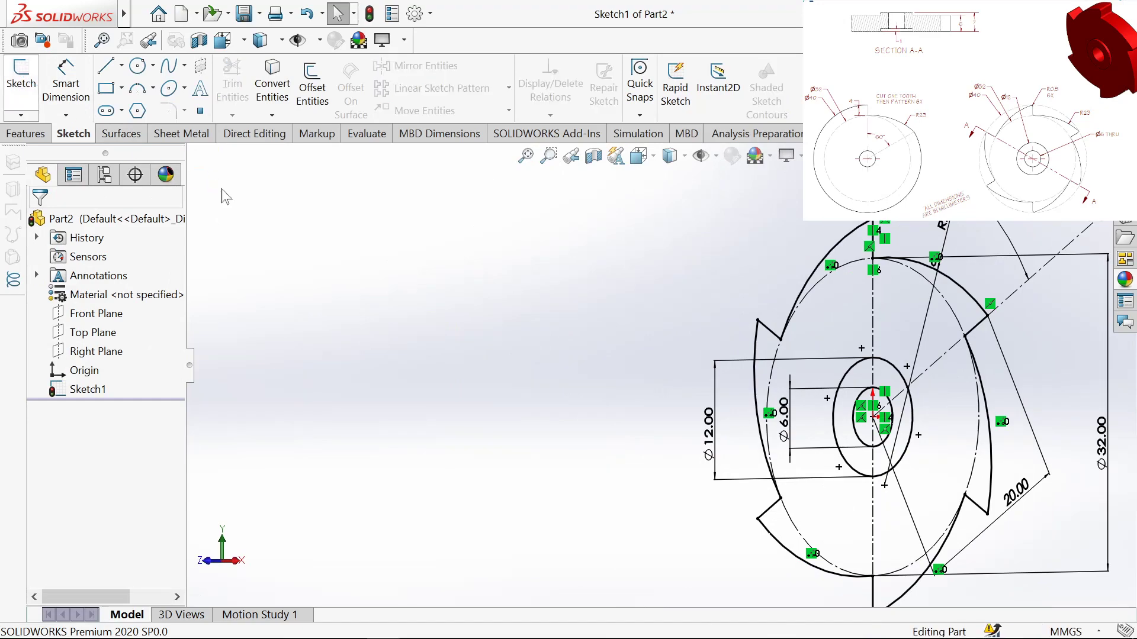
pyautogui.click(46, 134)
pyautogui.click(28, 80)
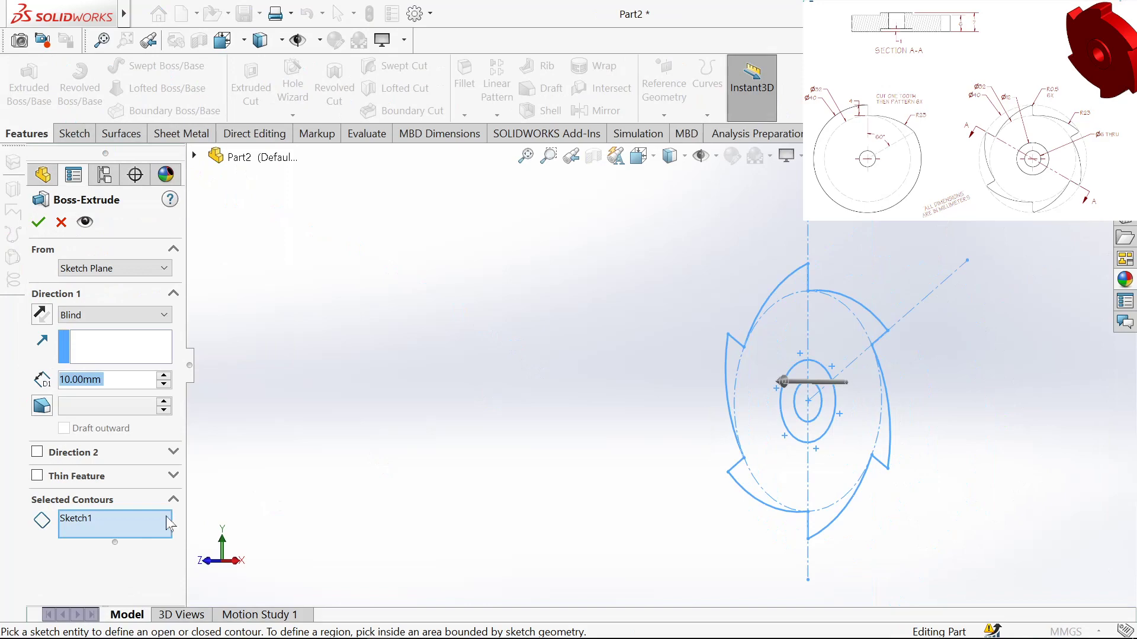
pyautogui.rightClick(104, 524)
pyautogui.click(132, 535)
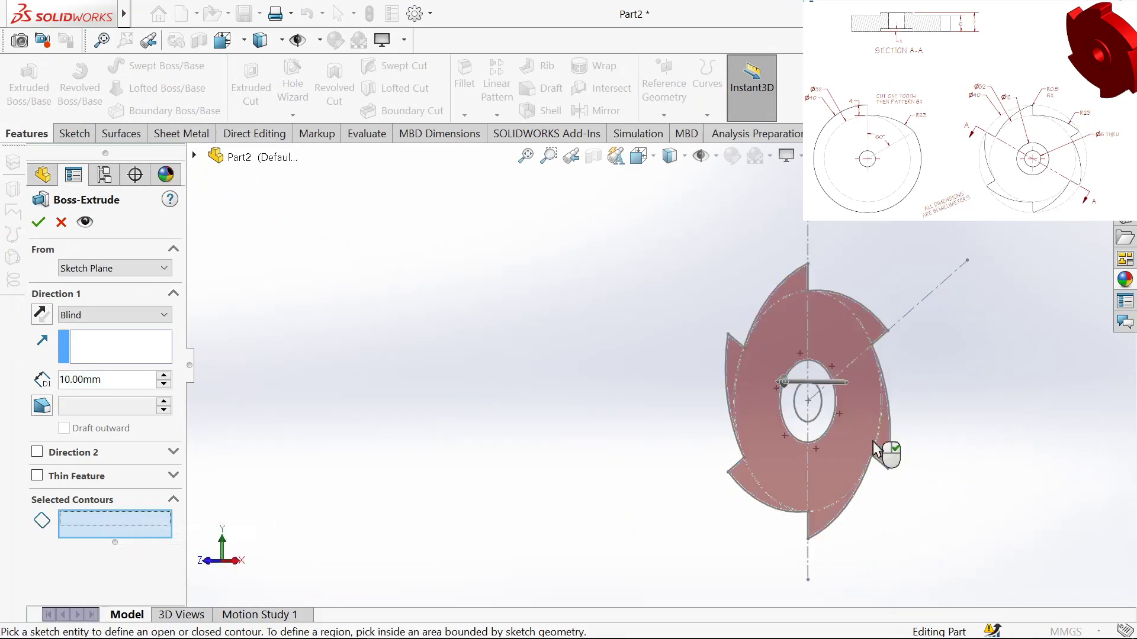
# Extrude the toothed region and the ring around the hole to 6 mm.
pyautogui.scroll(-2, 886, 453)
pyautogui.click(862, 437)
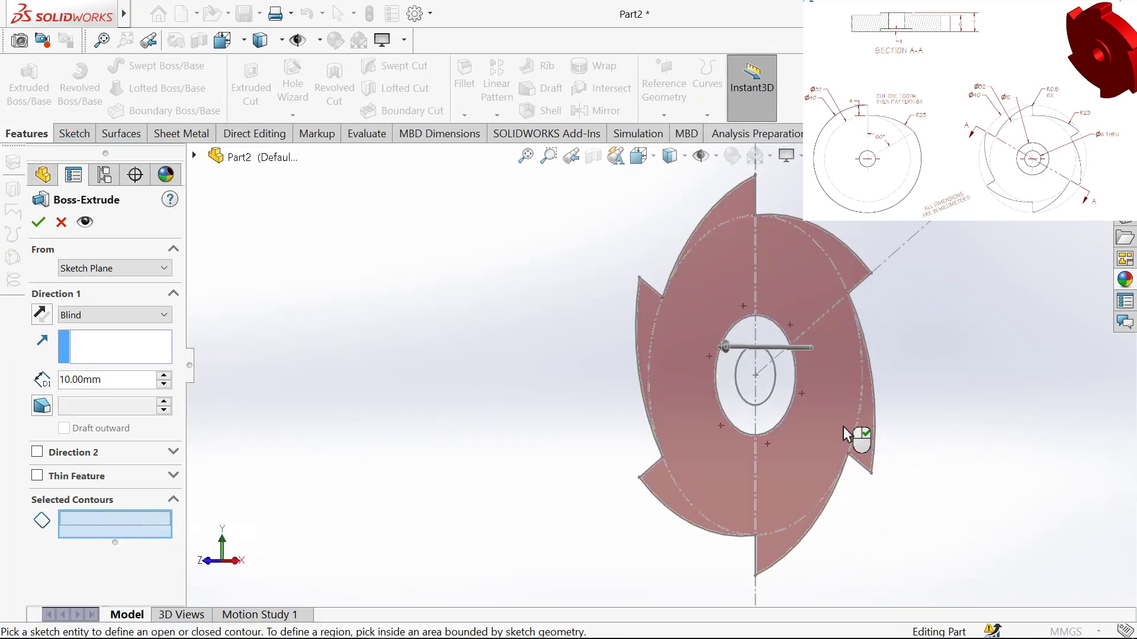
pyautogui.scroll(-3, 769, 417)
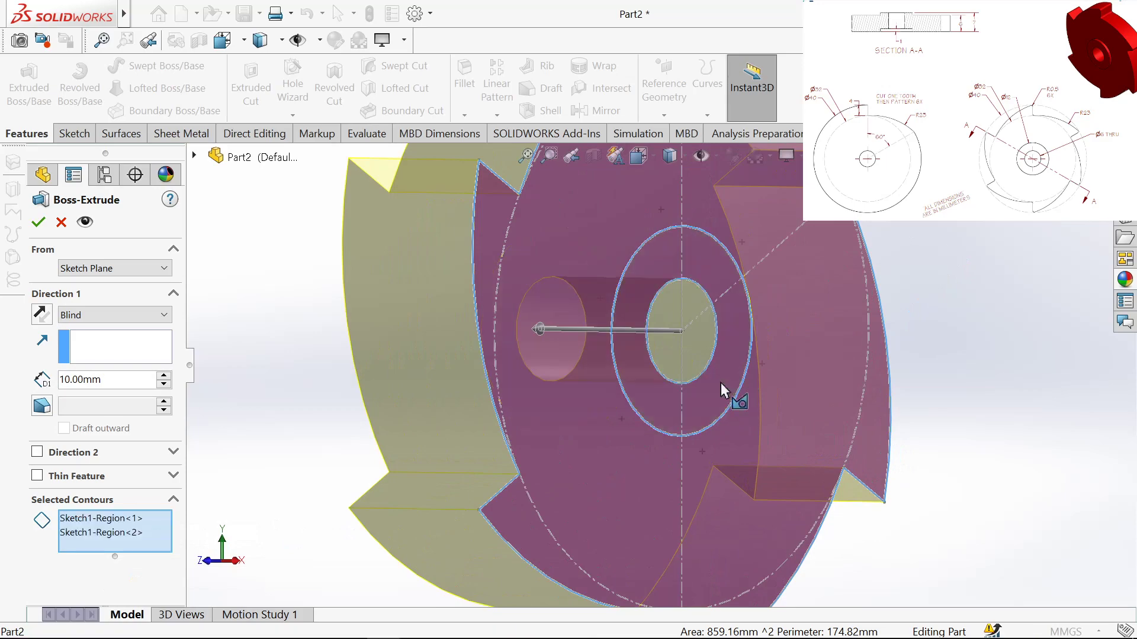
pyautogui.click(720, 383)
pyautogui.scroll(3, 720, 383)
pyautogui.doubleClick(126, 380)
pyautogui.write('6')
pyautogui.press('Return')
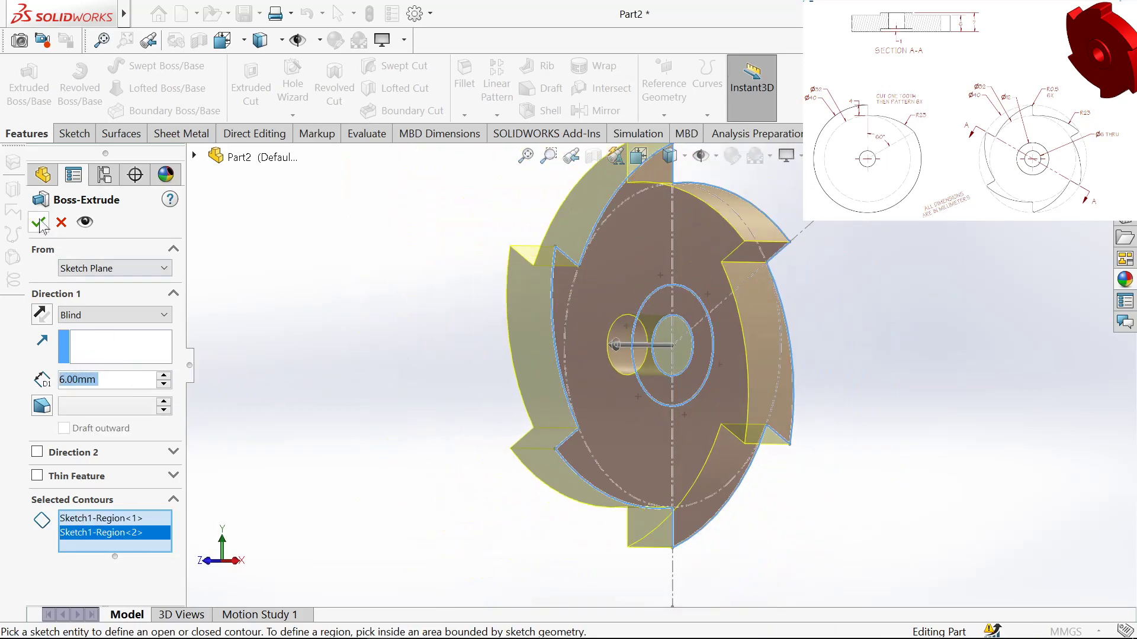
pyautogui.click(39, 223)
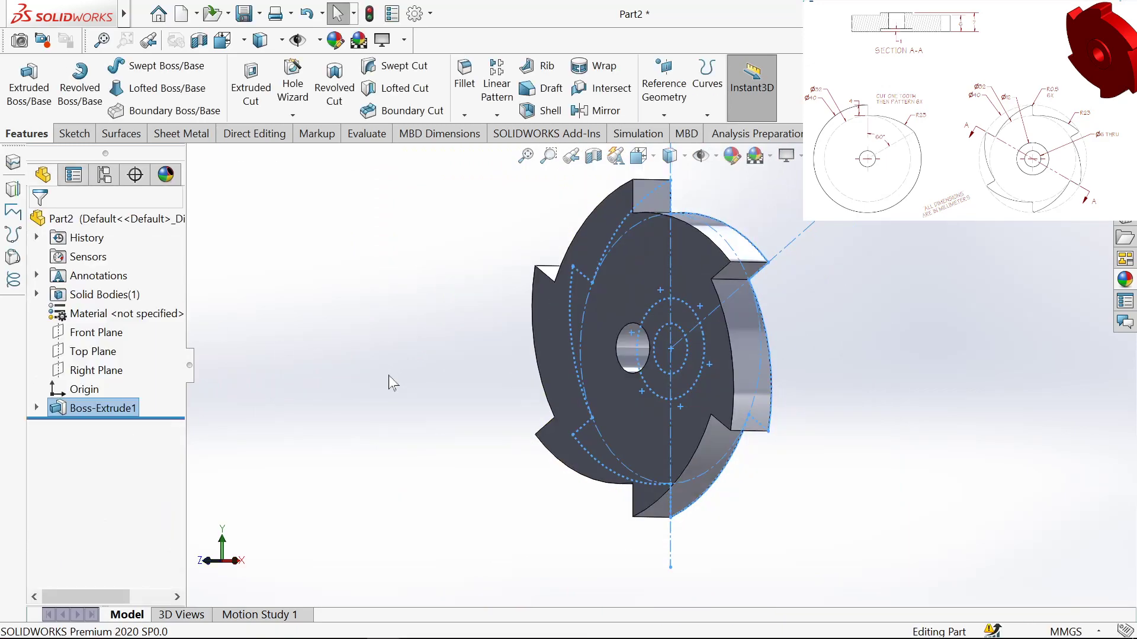
# Start an extruded cut from Sketch1, keeping only the Ø12 ring region around the hole.
pyautogui.moveTo(441, 393); pyautogui.dragTo(355, 400, button='middle')
pyautogui.click(250, 83)
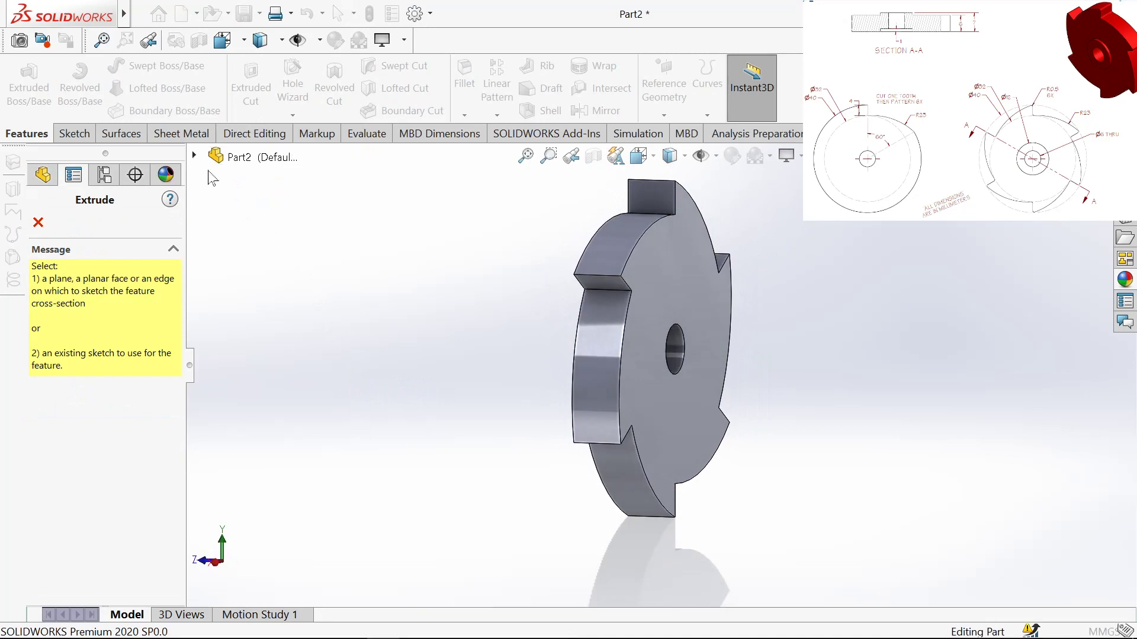
pyautogui.click(194, 155)
pyautogui.click(268, 366)
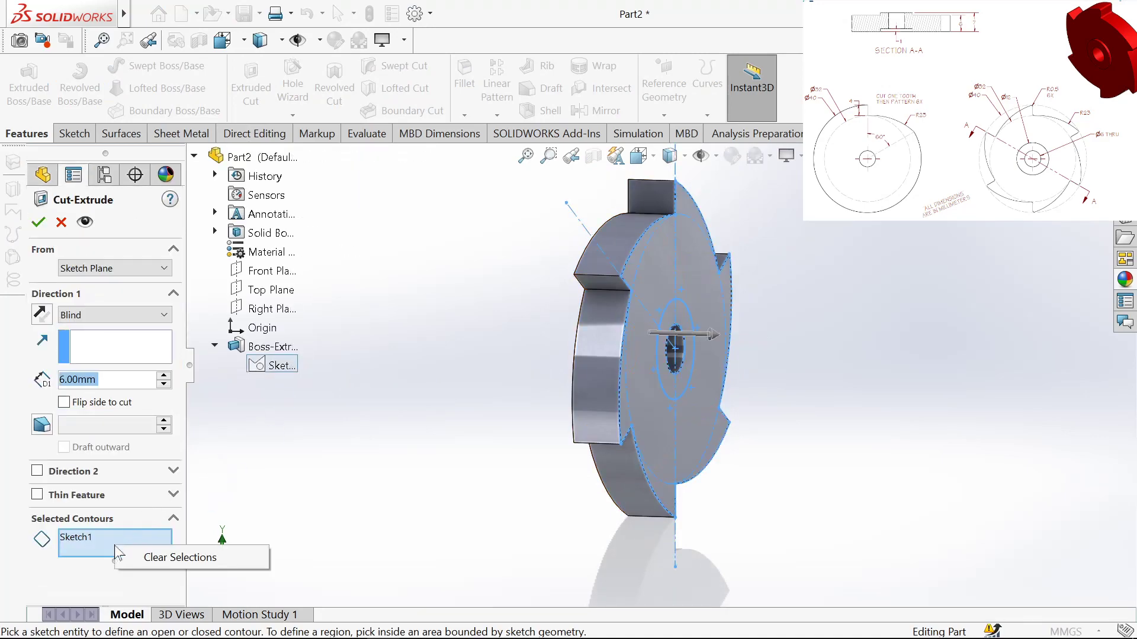
pyautogui.rightClick(115, 546)
pyautogui.click(142, 559)
pyautogui.scroll(-3, 665, 399)
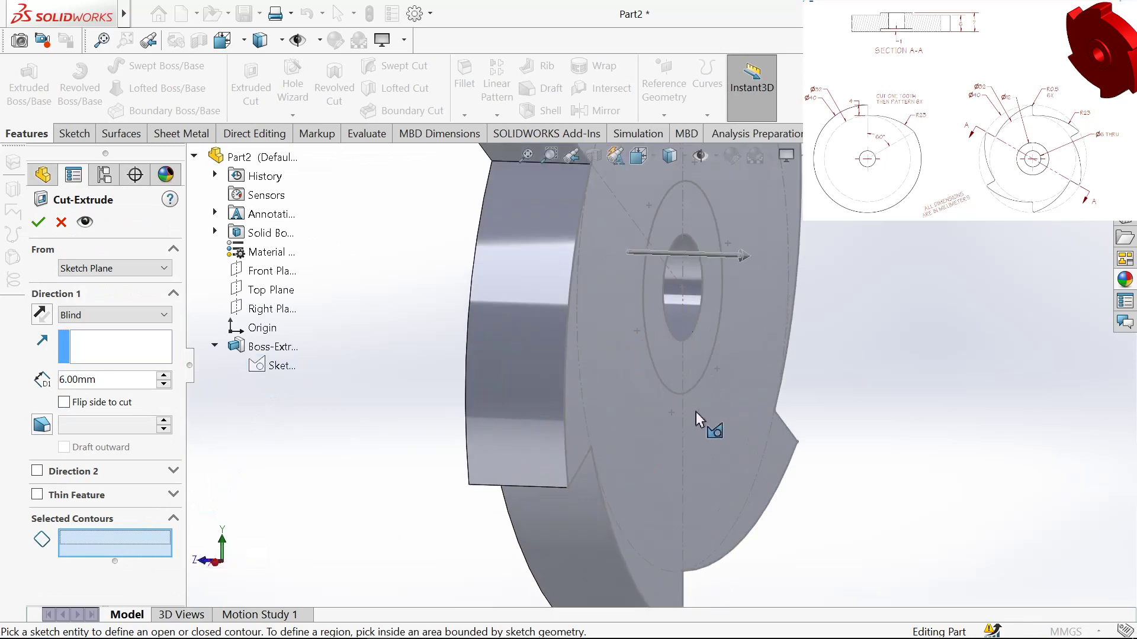
pyautogui.click(674, 357)
pyautogui.scroll(3, 675, 362)
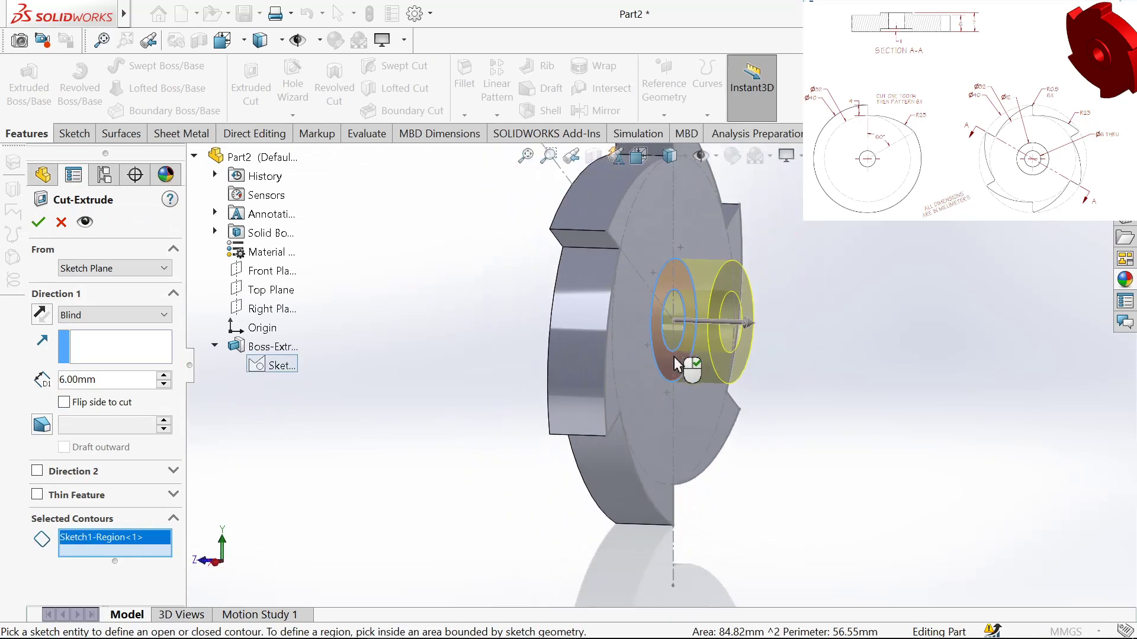
# Reverse the cut into the part with a 1 mm depth and confirm it.
pyautogui.click(42, 316)
pyautogui.doubleClick(89, 380)
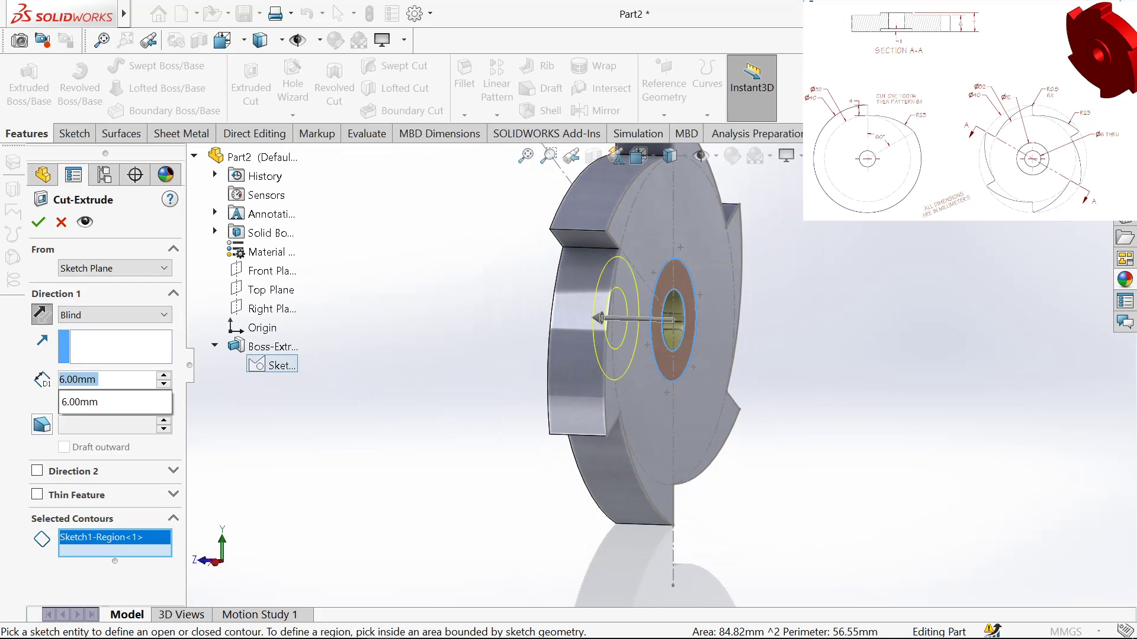
pyautogui.write('1')
pyautogui.press('Return')
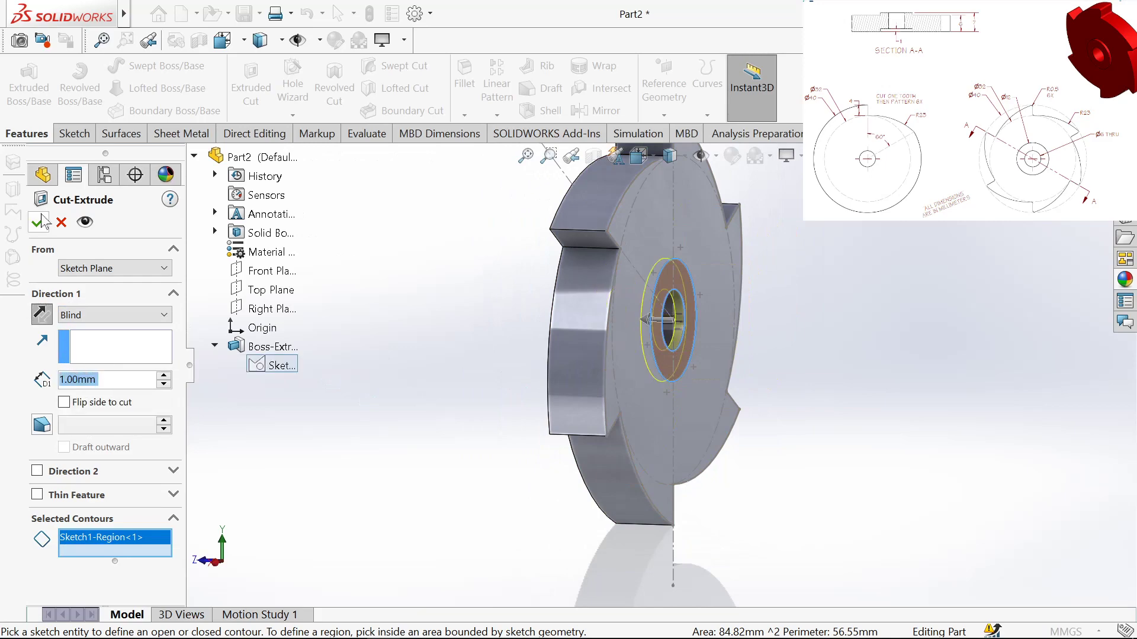
pyautogui.click(39, 222)
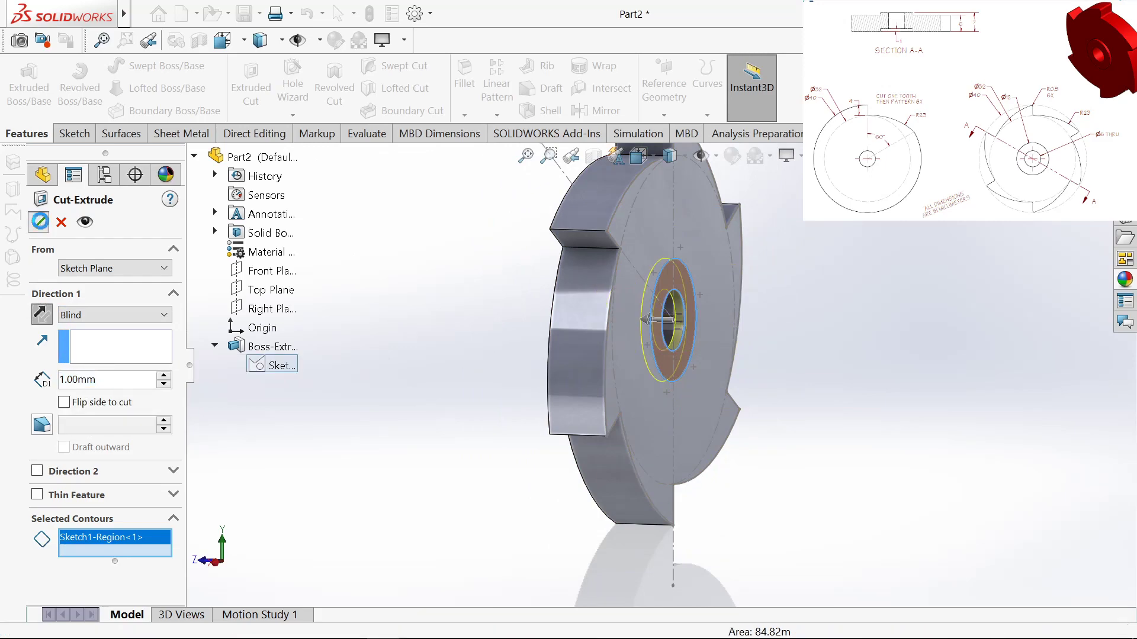
# Start a new boss extrusion from Sketch1 using the inner ring region.
pyautogui.click(461, 350)
pyautogui.moveTo(467, 345); pyautogui.dragTo(477, 316, button='middle')
pyautogui.click(29, 80)
pyautogui.click(261, 366)
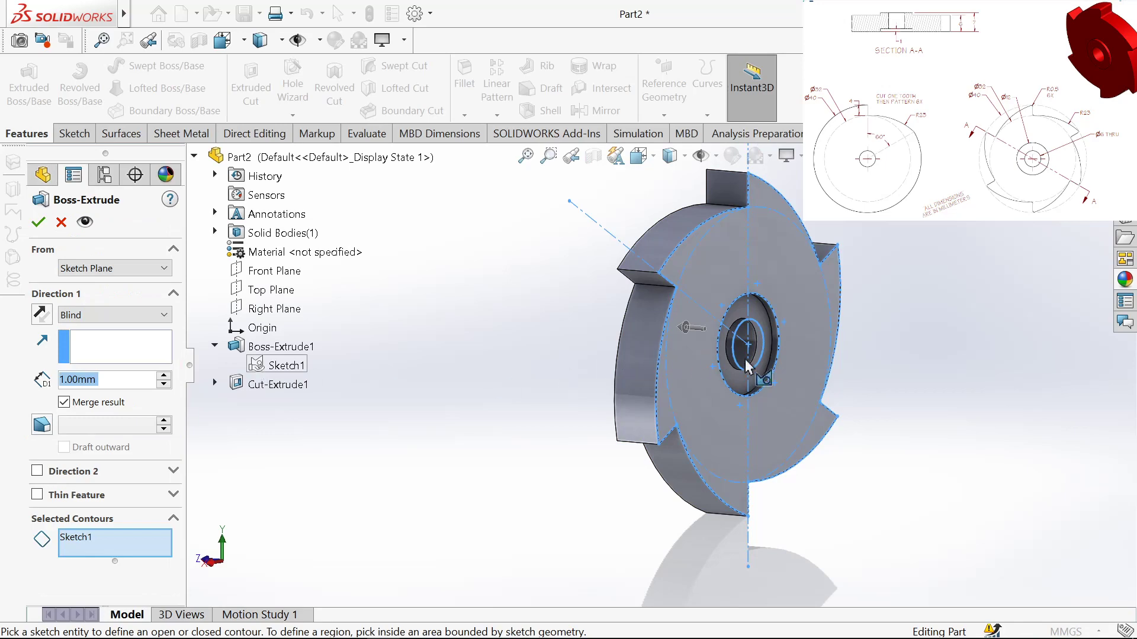
pyautogui.click(729, 396)
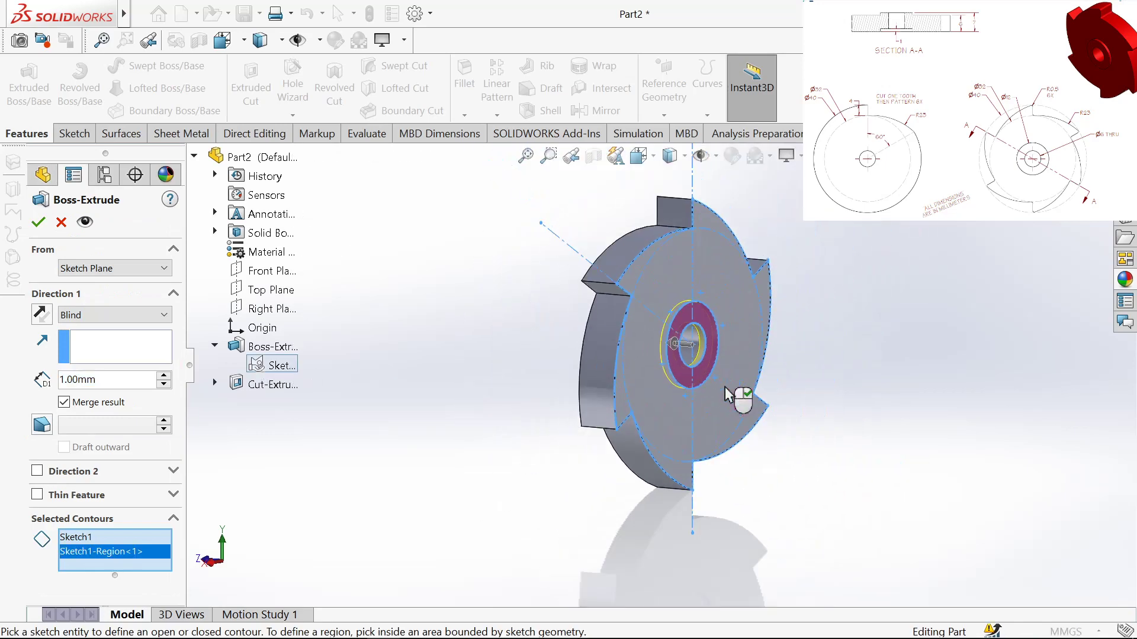
# Start the hub from a 6 mm offset with 1 mm depth and accept Boss-Extrude2.
pyautogui.click(106, 269)
pyautogui.click(96, 322)
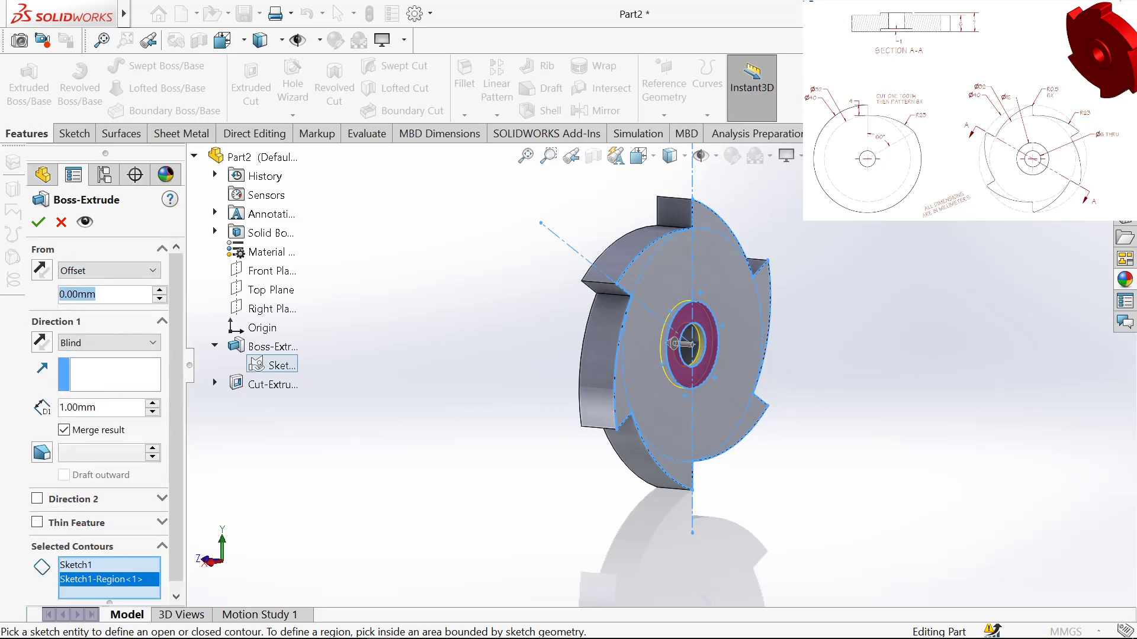
pyautogui.write('6')
pyautogui.press('Return')
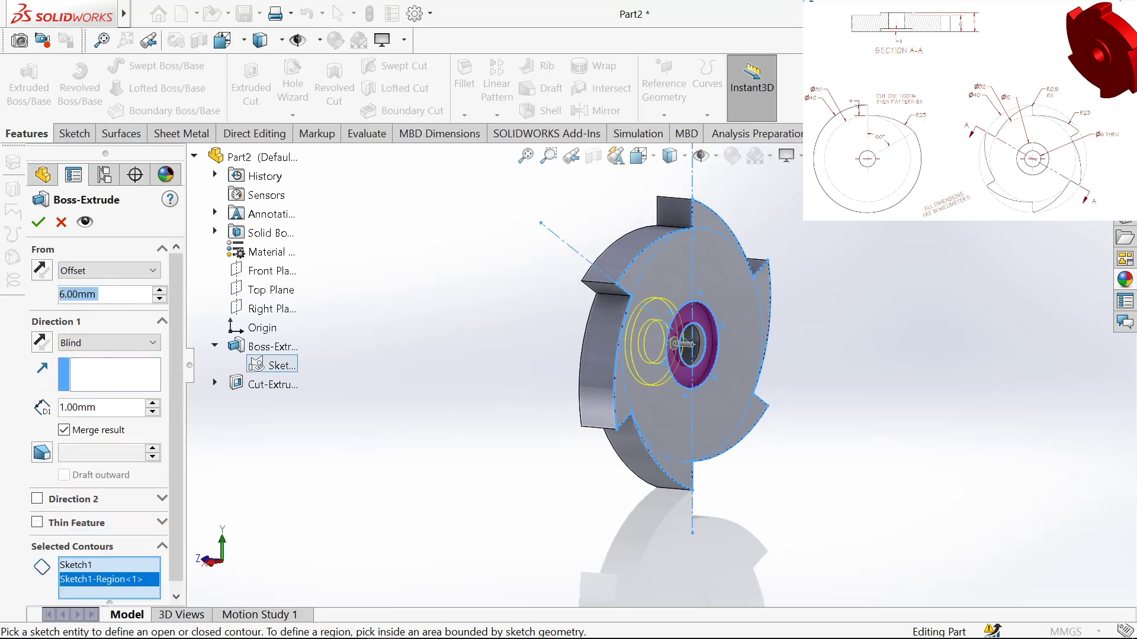
pyautogui.write('1')
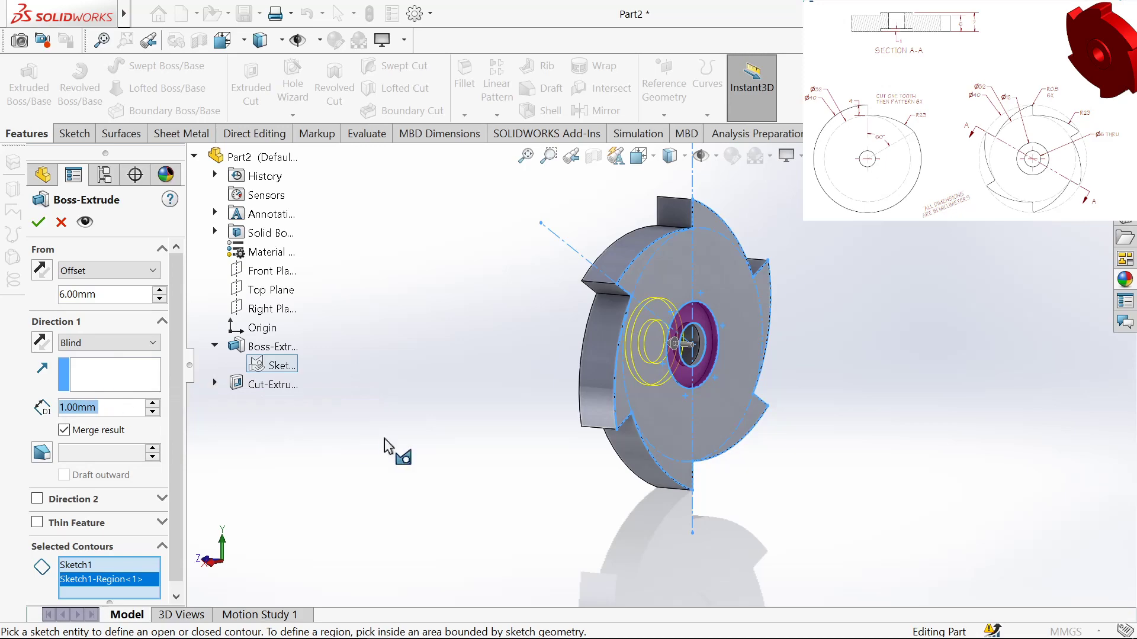
pyautogui.moveTo(405, 375); pyautogui.dragTo(368, 369, button='middle')
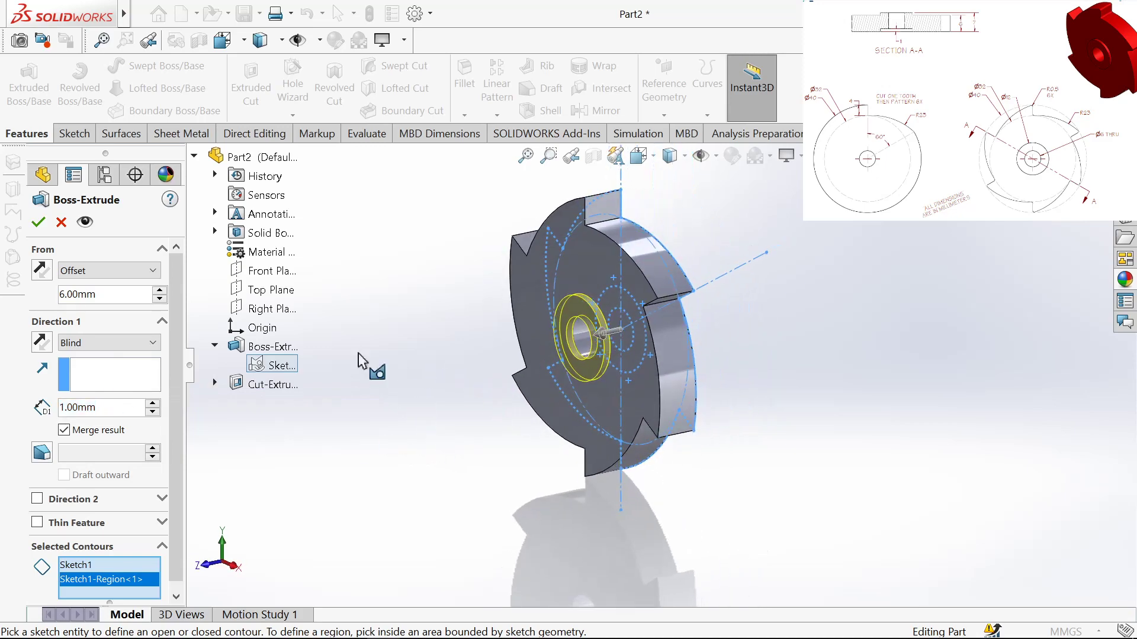
pyautogui.click(38, 223)
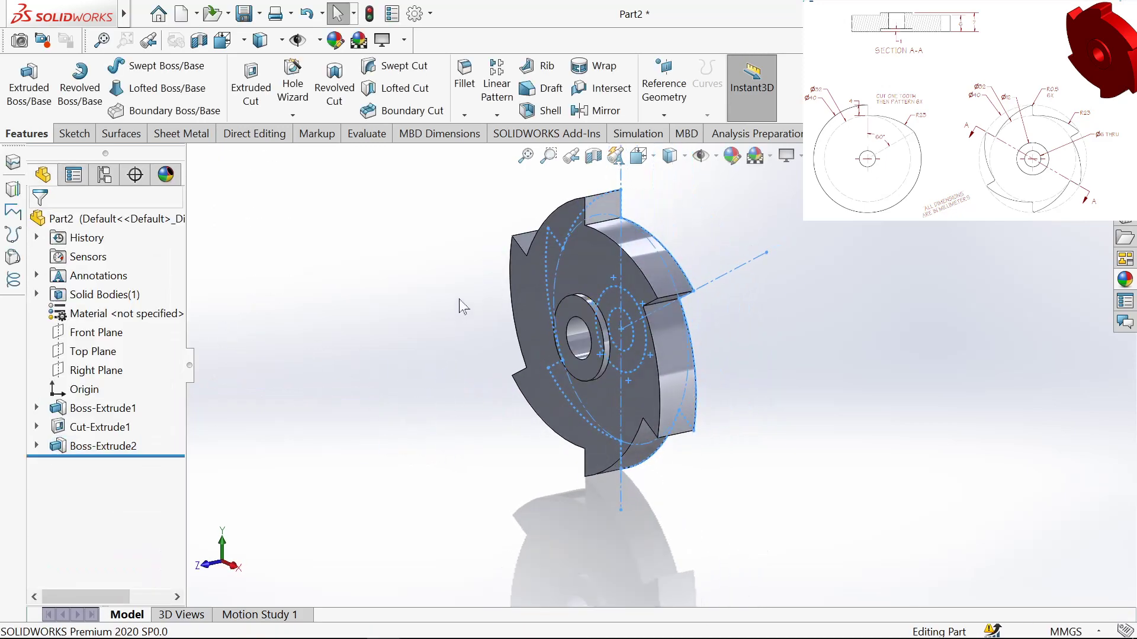
pyautogui.scroll(-2, 463, 306)
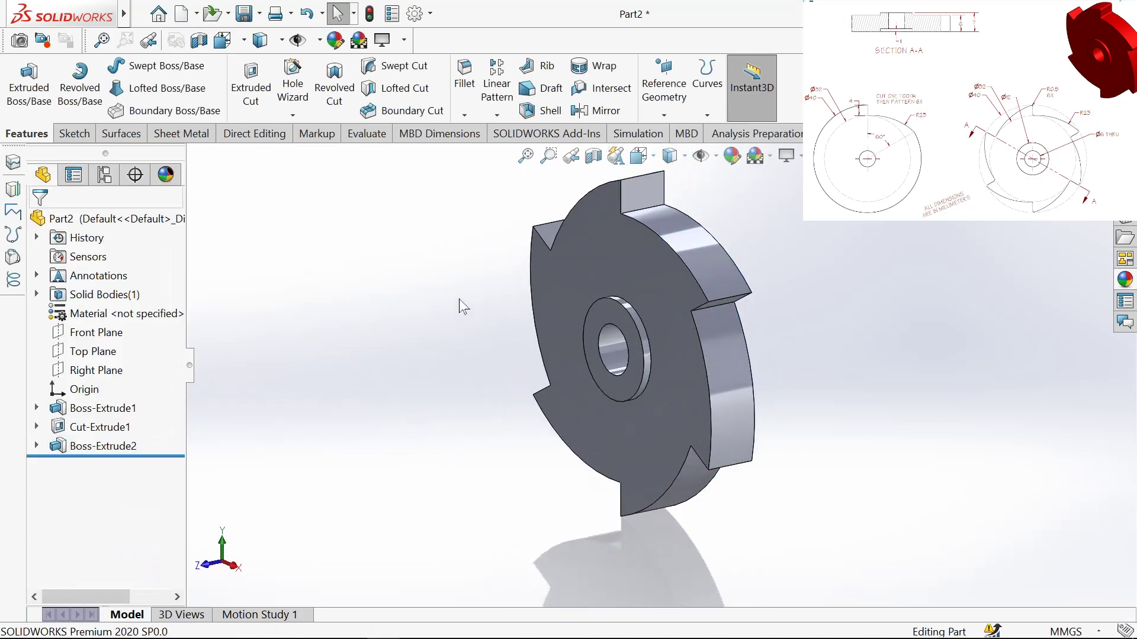
# Begin a 0.5 mm radius fillet on the top-right tooth edge.
pyautogui.click(467, 89)
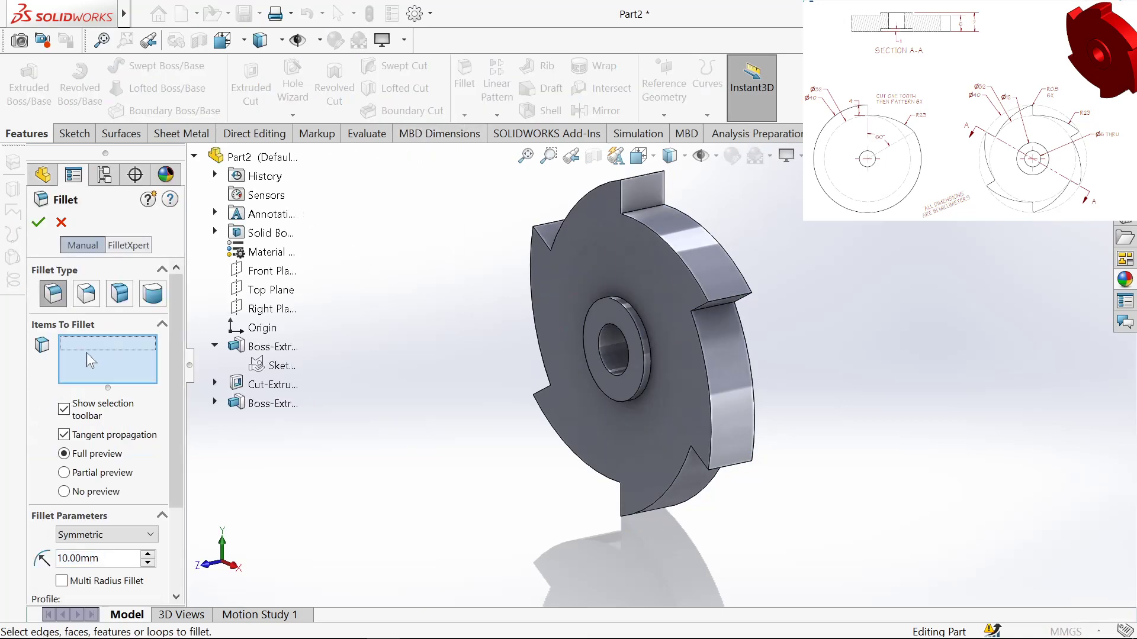
pyautogui.scroll(-1, 752, 290)
pyautogui.scroll(-2, 752, 290)
pyautogui.scroll(-1, 752, 290)
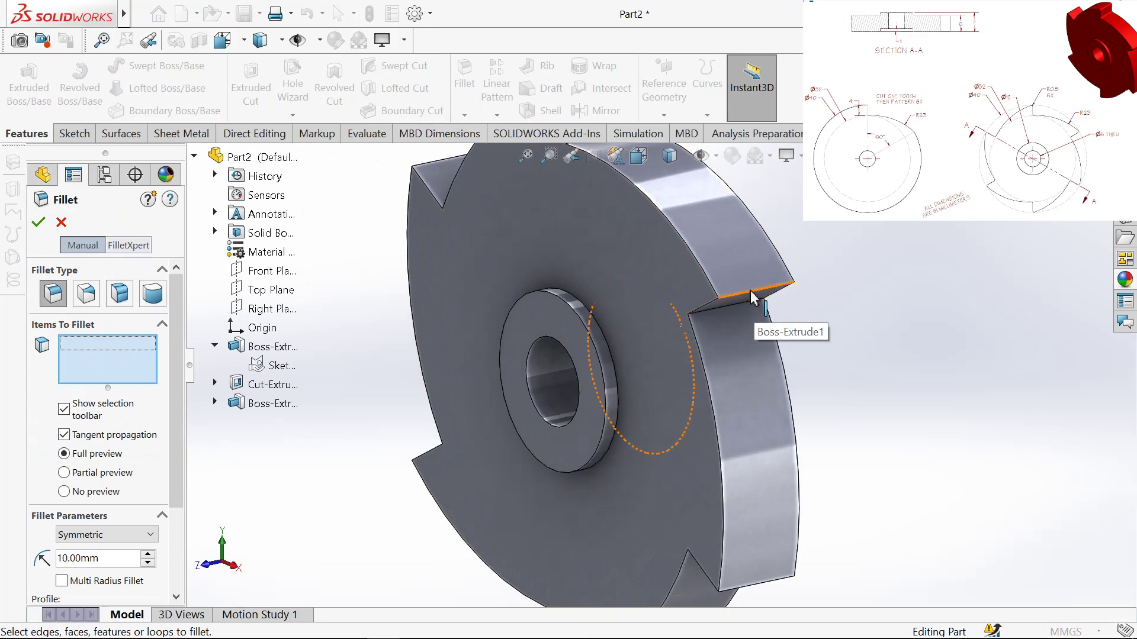
pyautogui.click(750, 291)
pyautogui.scroll(2, 750, 292)
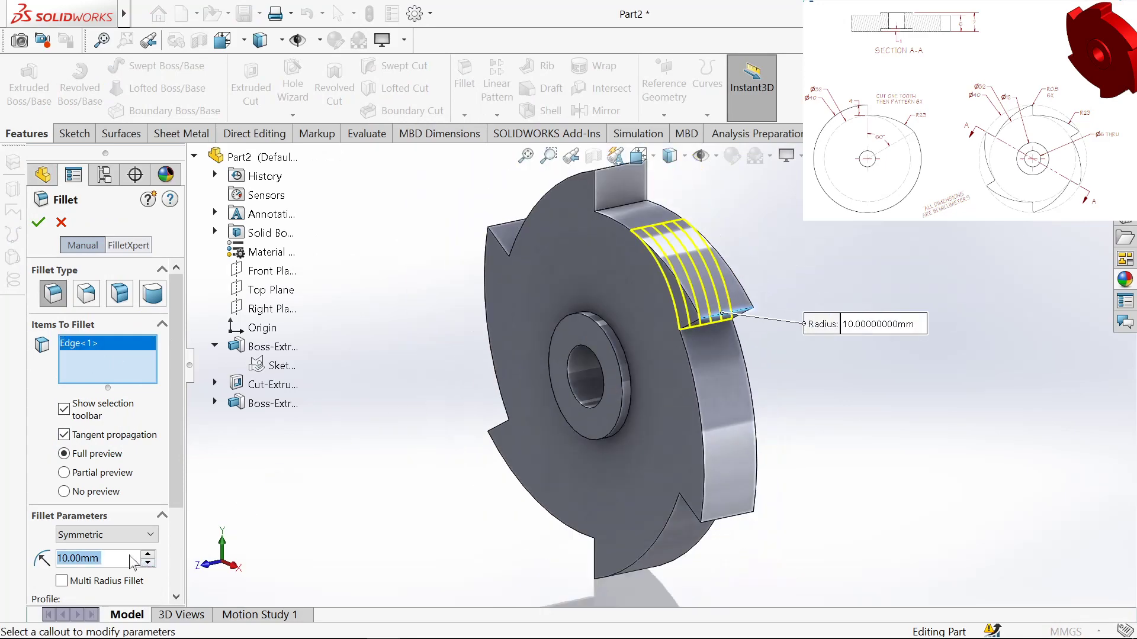
pyautogui.write('0.5')
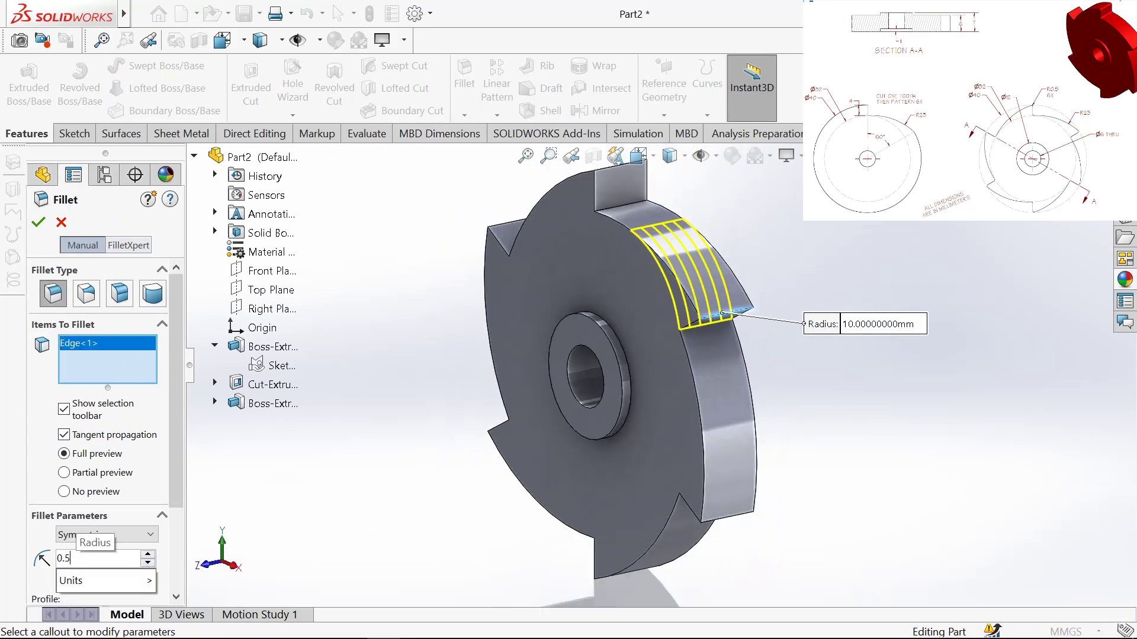
pyautogui.press('Return')
# Add the lower and upper tooth edges to the fillet.
pyautogui.scroll(-2, 702, 341)
pyautogui.scroll(-1, 701, 341)
pyautogui.scroll(3, 701, 341)
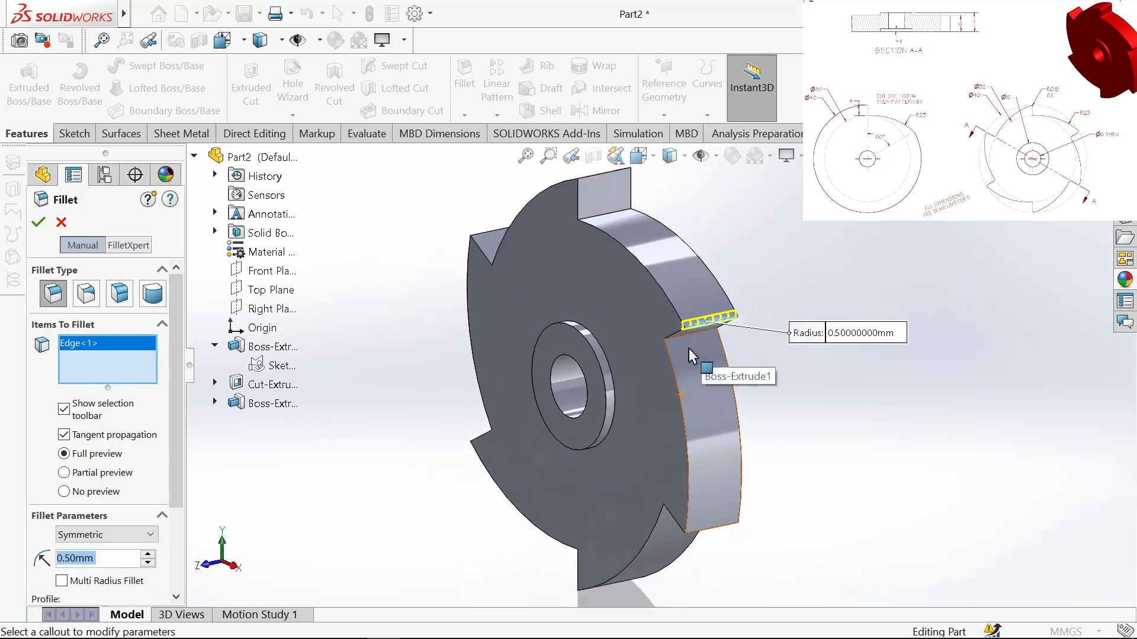
pyautogui.click(710, 531)
pyautogui.scroll(-2, 588, 176)
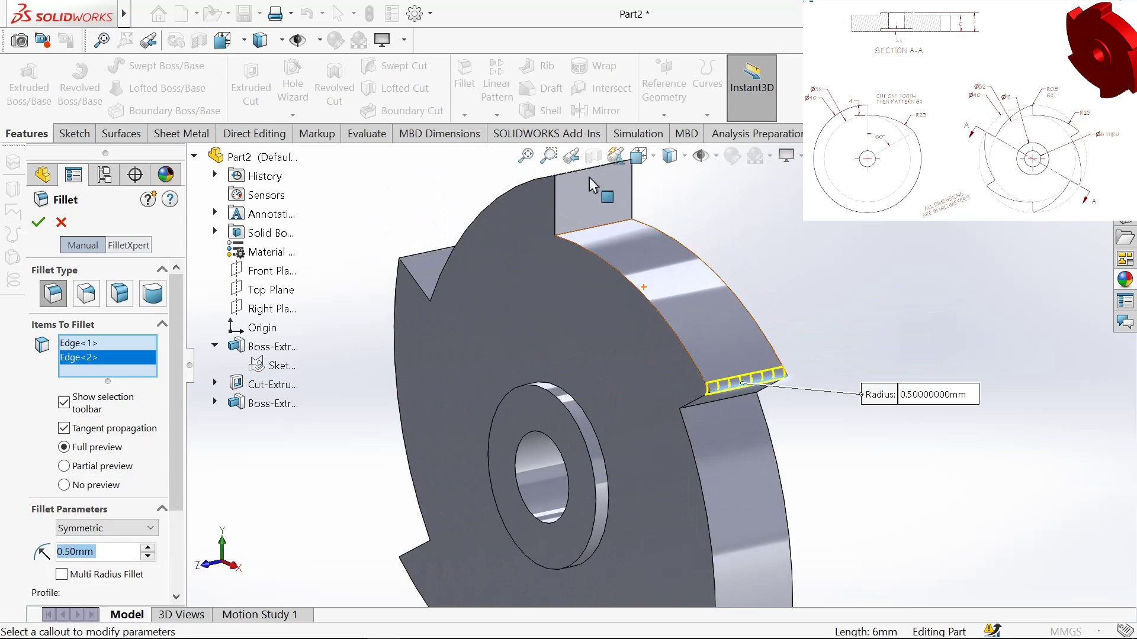
pyautogui.scroll(-1, 574, 172)
pyautogui.click(564, 175)
pyautogui.scroll(2, 564, 174)
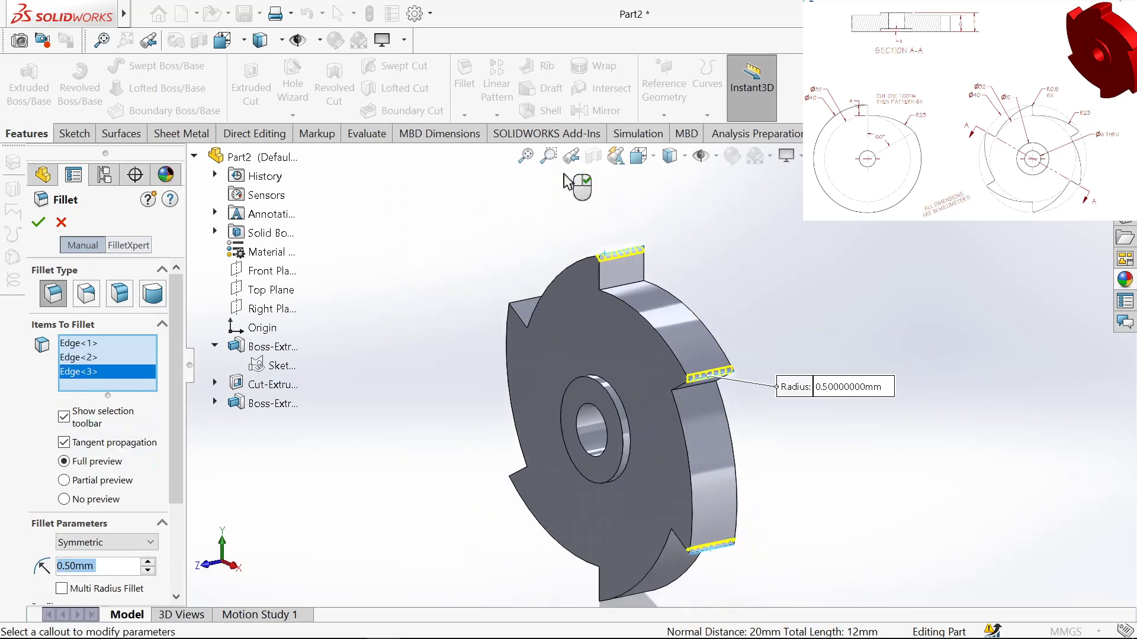
# Add the remaining three tooth edges and accept the six-edge Fillet1.
pyautogui.moveTo(502, 339); pyautogui.dragTo(571, 438, button='middle')
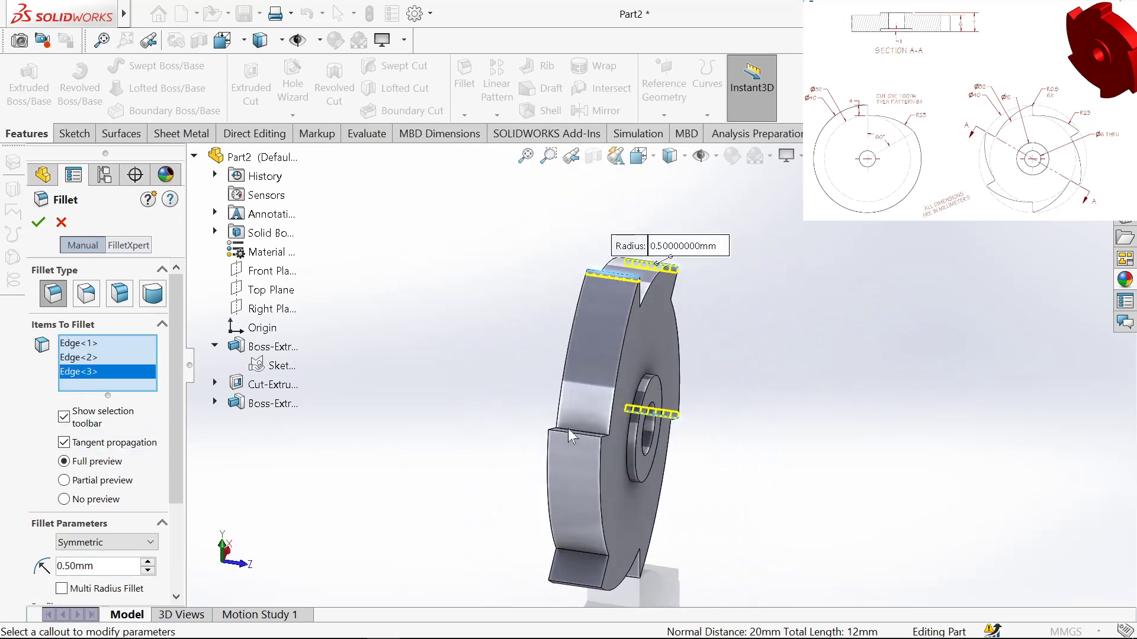
pyautogui.click(570, 441)
pyautogui.scroll(-2, 578, 569)
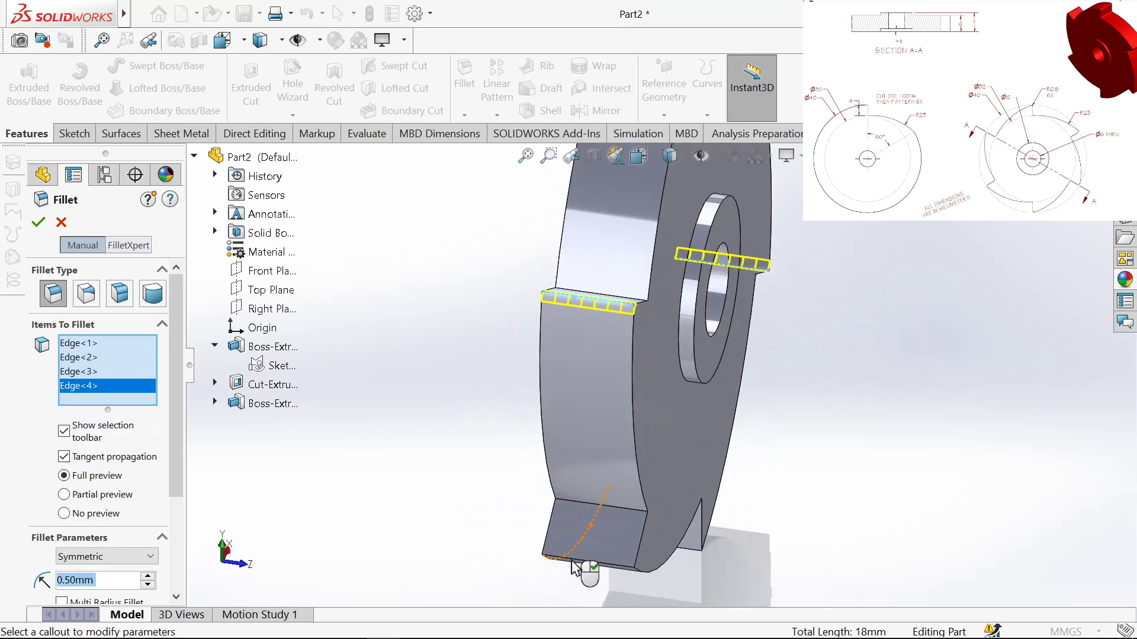
pyautogui.click(573, 562)
pyautogui.moveTo(516, 569)
pyautogui.mouseDown(button='middle')
pyautogui.moveTo(469, 438)
pyautogui.moveTo(673, 525)
pyautogui.mouseUp(button='middle')
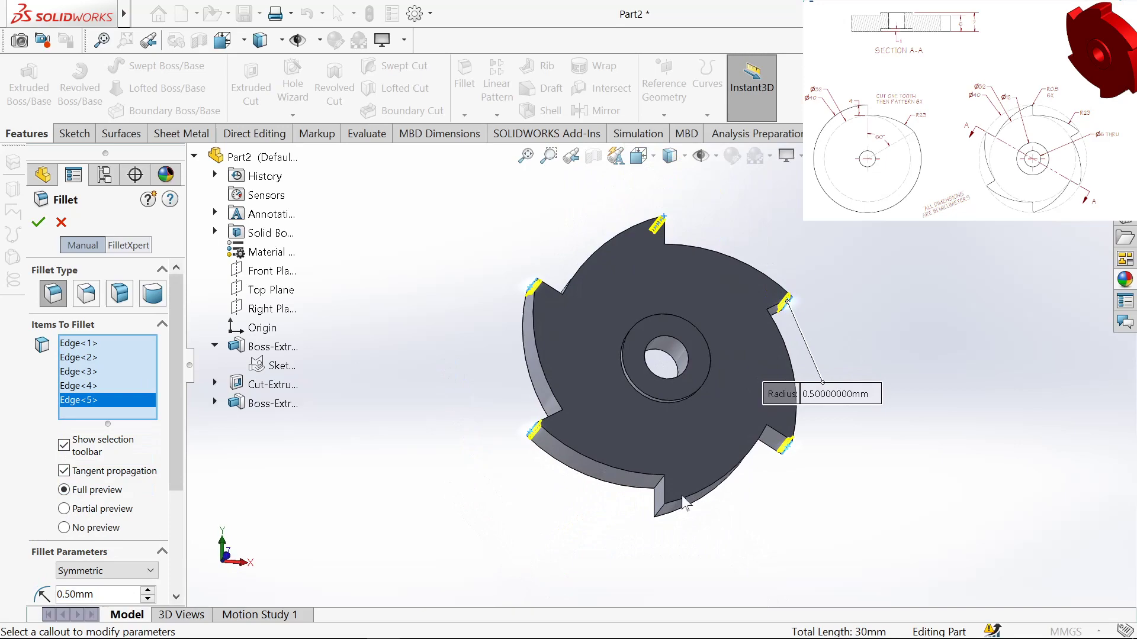
pyautogui.scroll(-2, 673, 526)
pyautogui.scroll(-2, 639, 498)
pyautogui.click(625, 486)
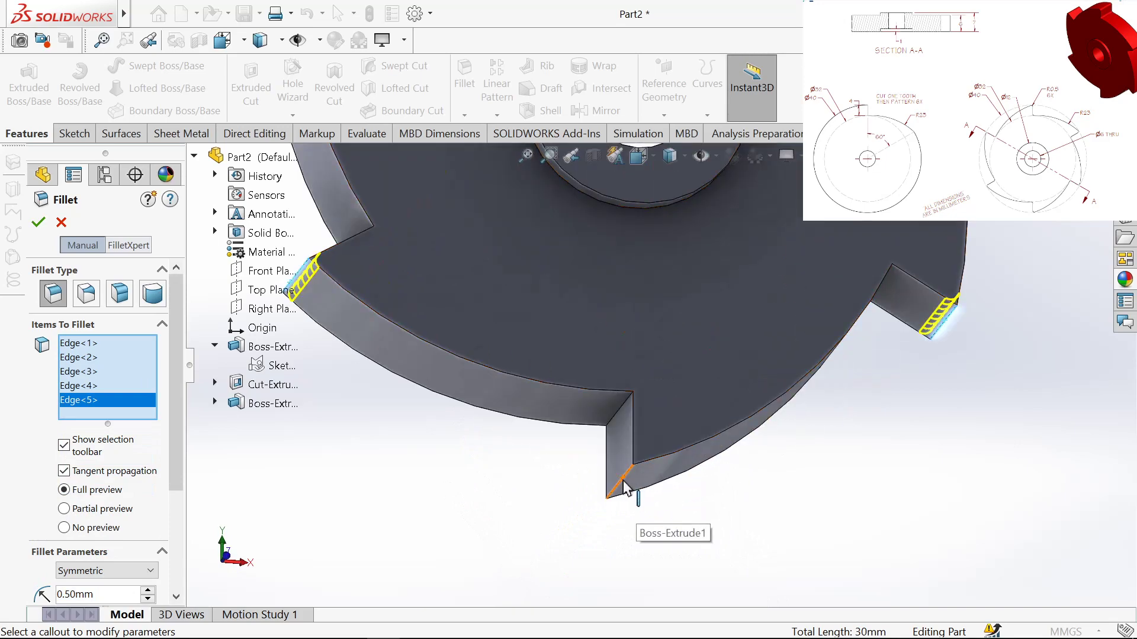
pyautogui.scroll(4, 631, 492)
pyautogui.click(39, 223)
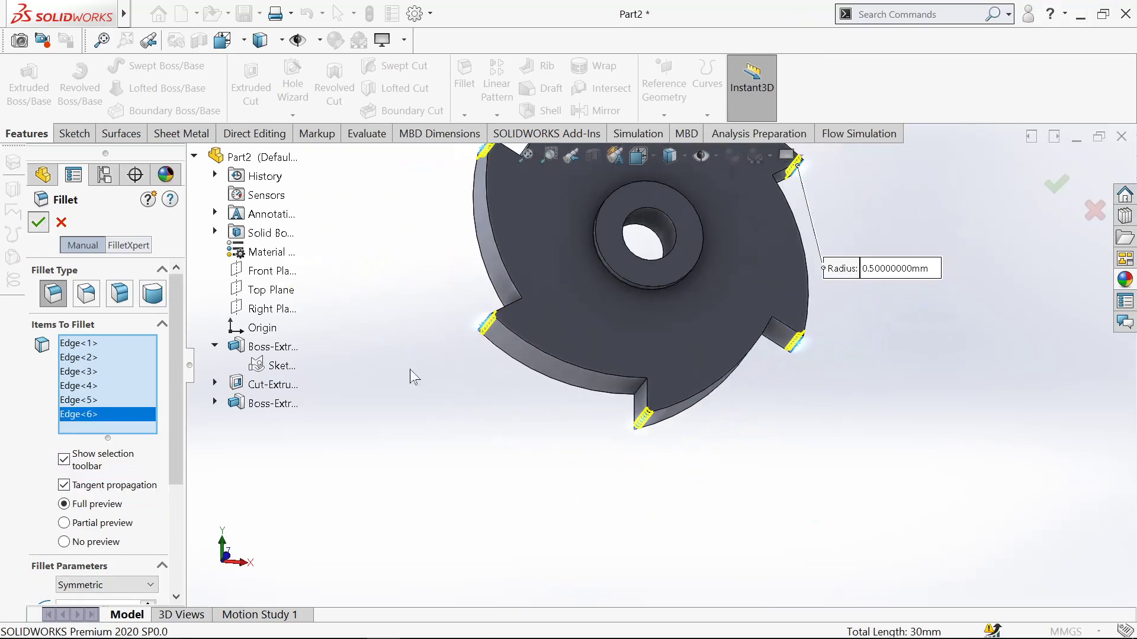
pyautogui.moveTo(420, 375)
pyautogui.mouseDown(button='middle')
pyautogui.moveTo(449, 326)
pyautogui.moveTo(498, 353)
pyautogui.moveTo(691, 406)
pyautogui.mouseUp(button='middle')
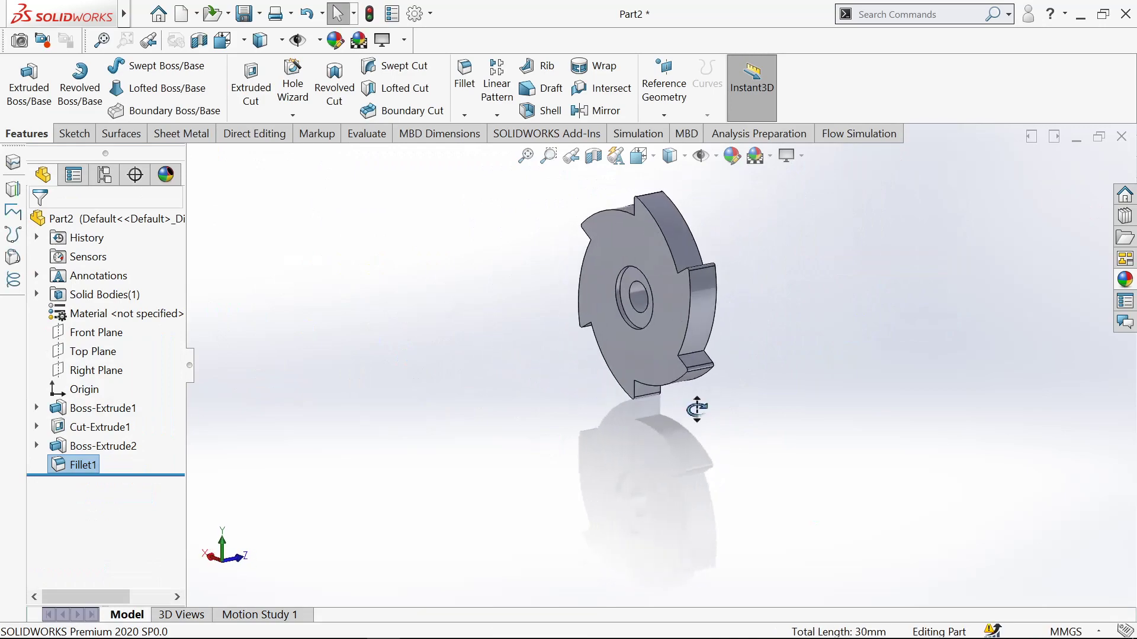
# Apply the gloss red Painted > Car appearance to the whole part.
pyautogui.click(75, 220)
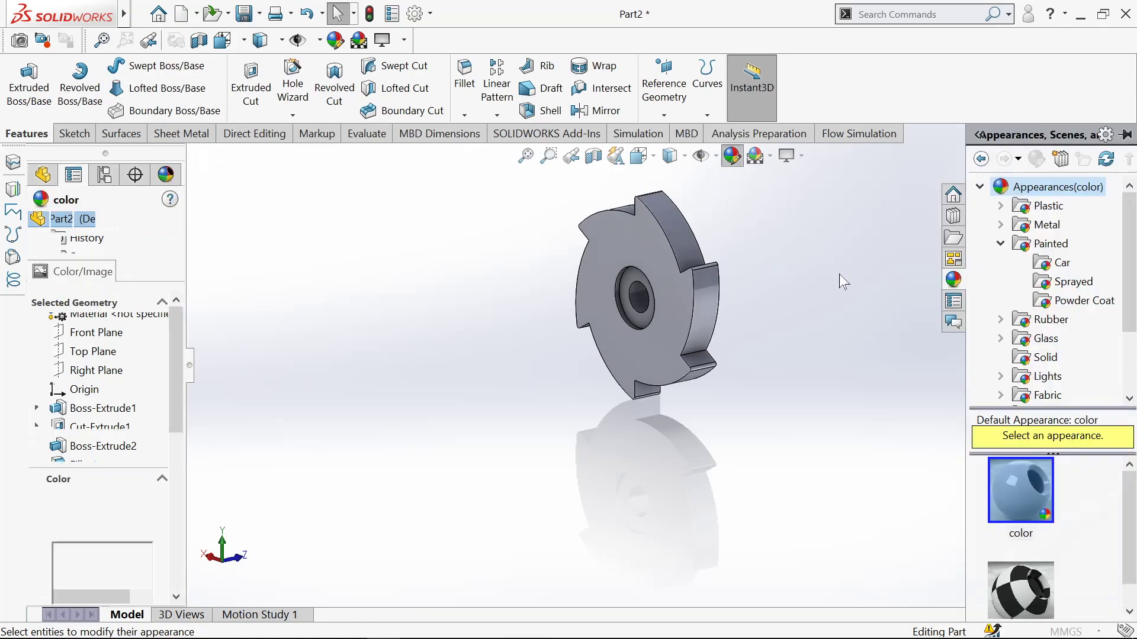
pyautogui.click(981, 188)
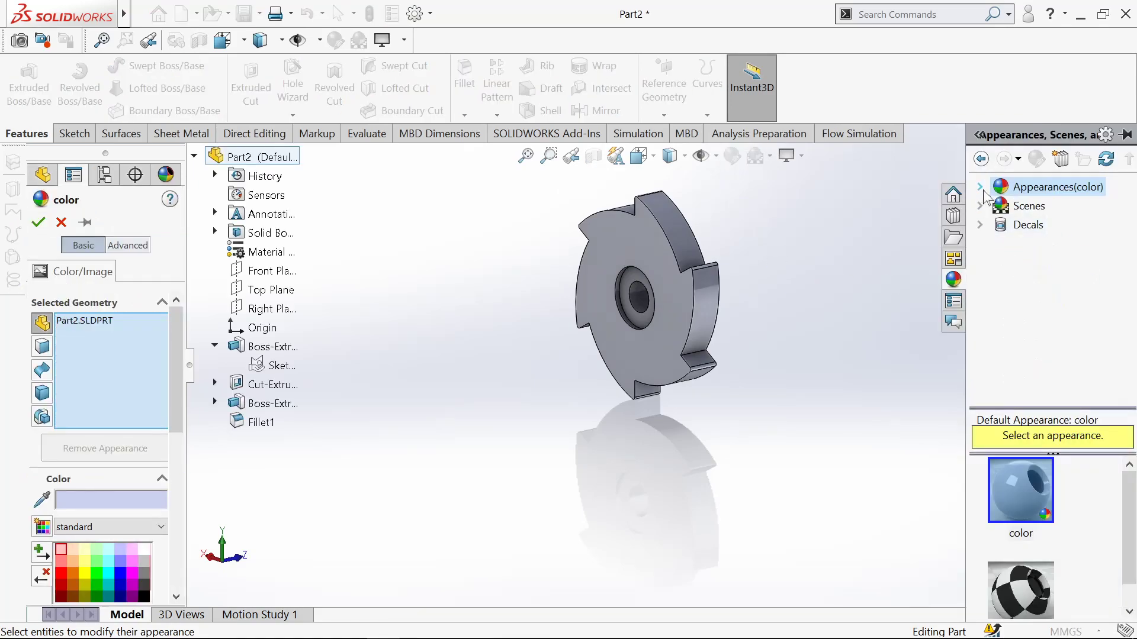
pyautogui.click(981, 187)
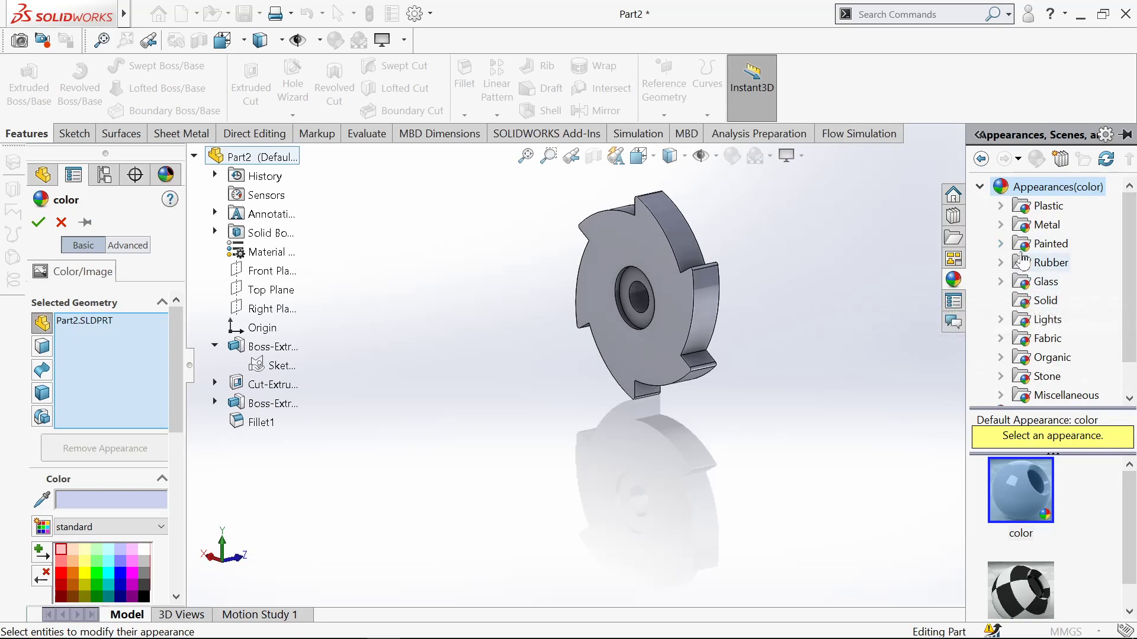
pyautogui.click(1005, 244)
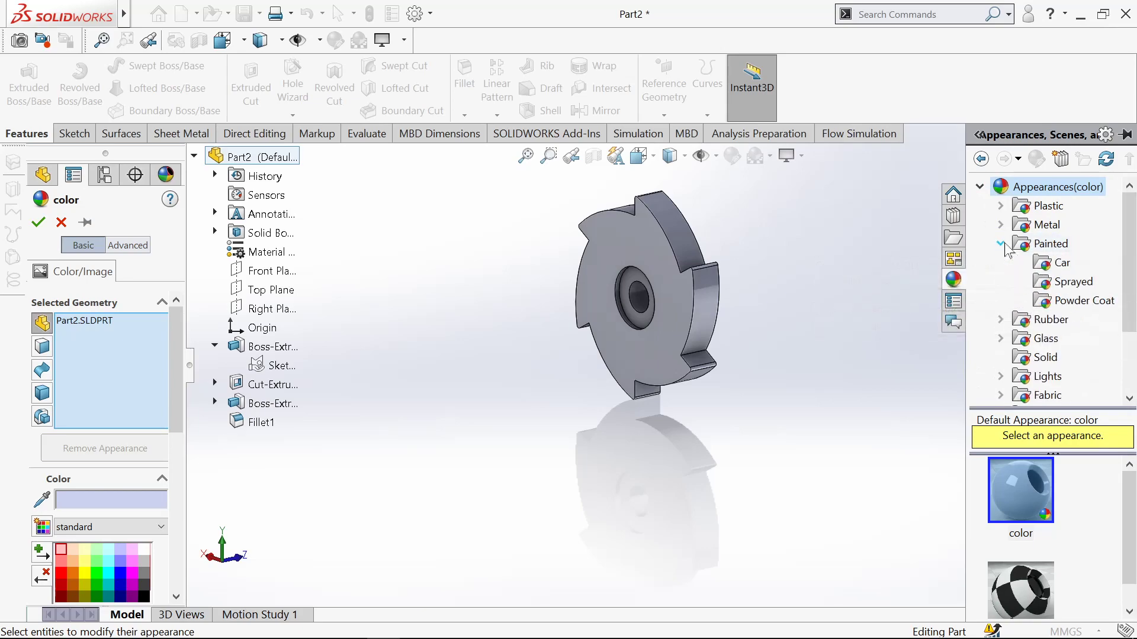
pyautogui.click(1052, 268)
pyautogui.moveTo(1128, 478); pyautogui.dragTo(1134, 567)
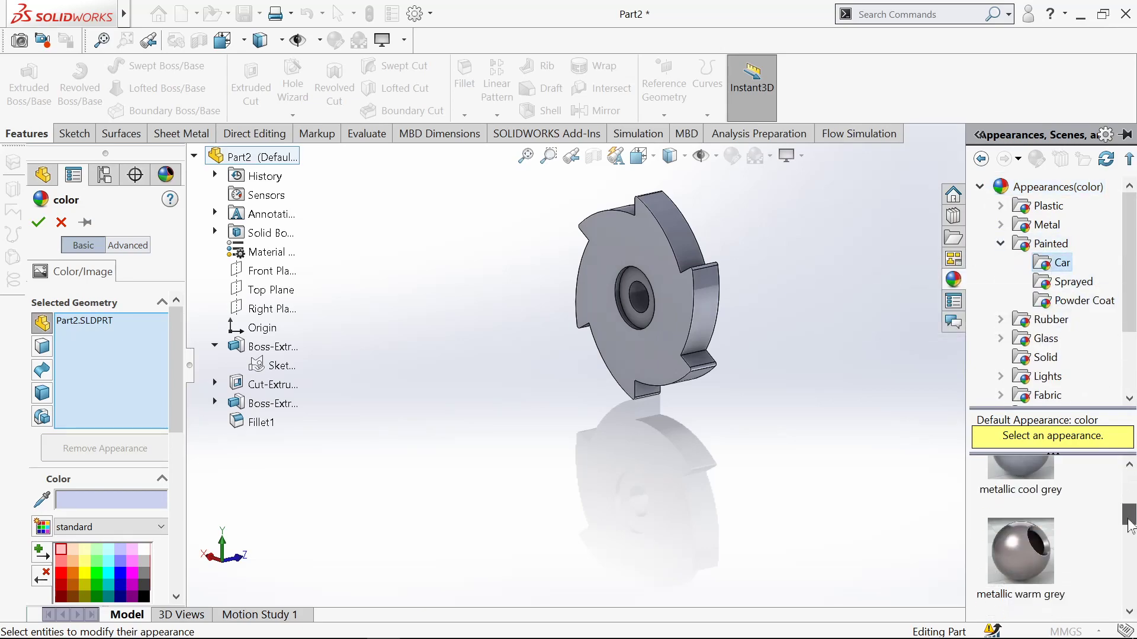
pyautogui.click(1011, 503)
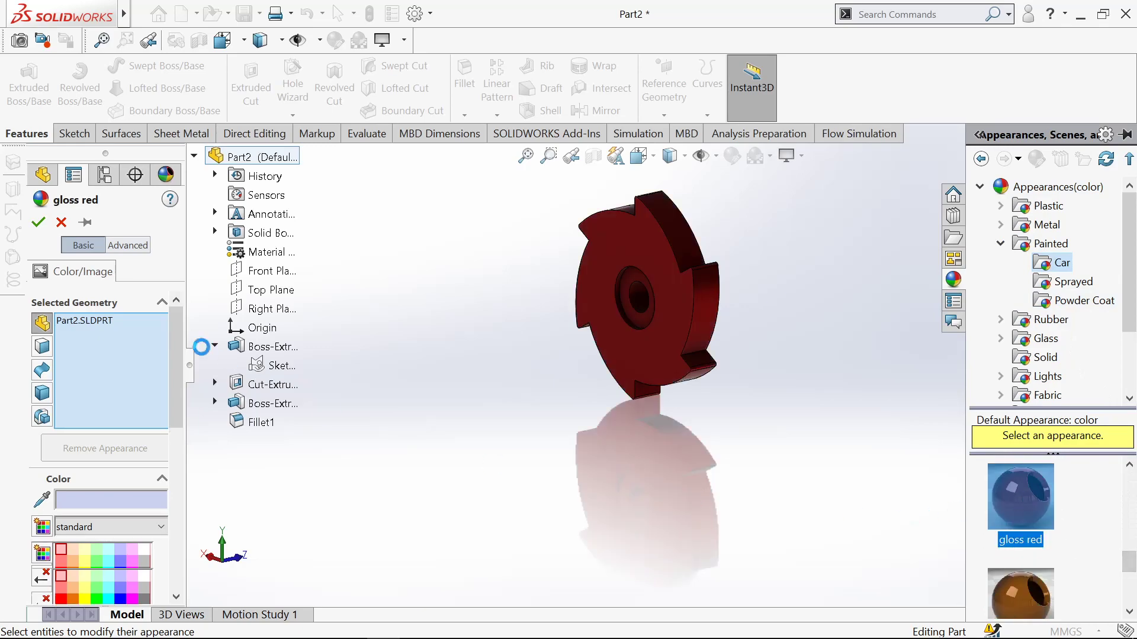
pyautogui.click(39, 222)
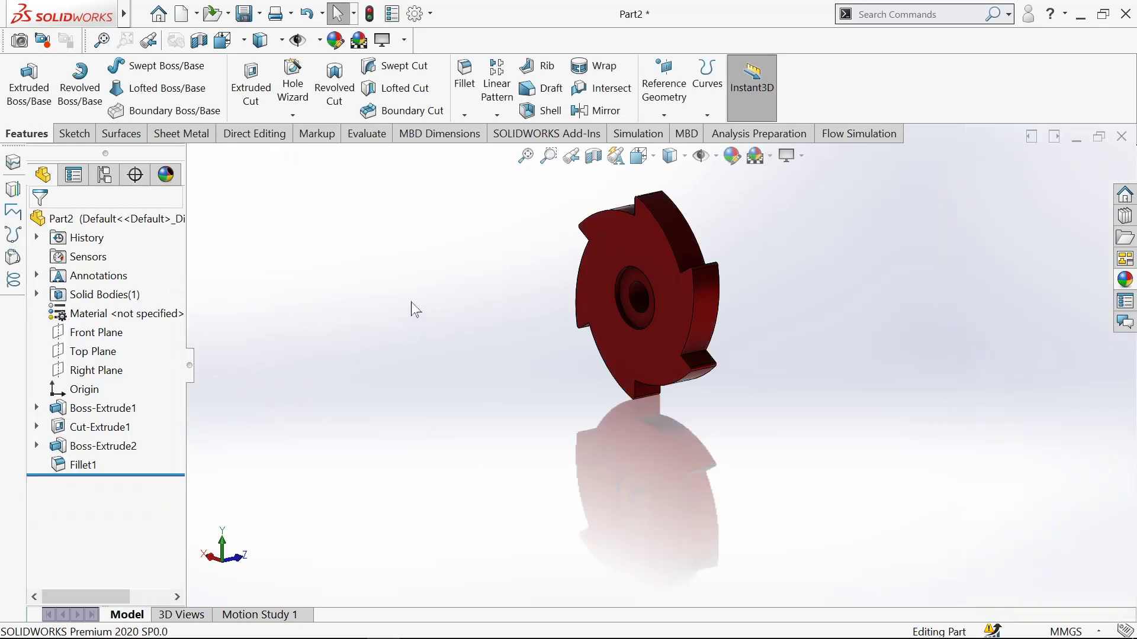